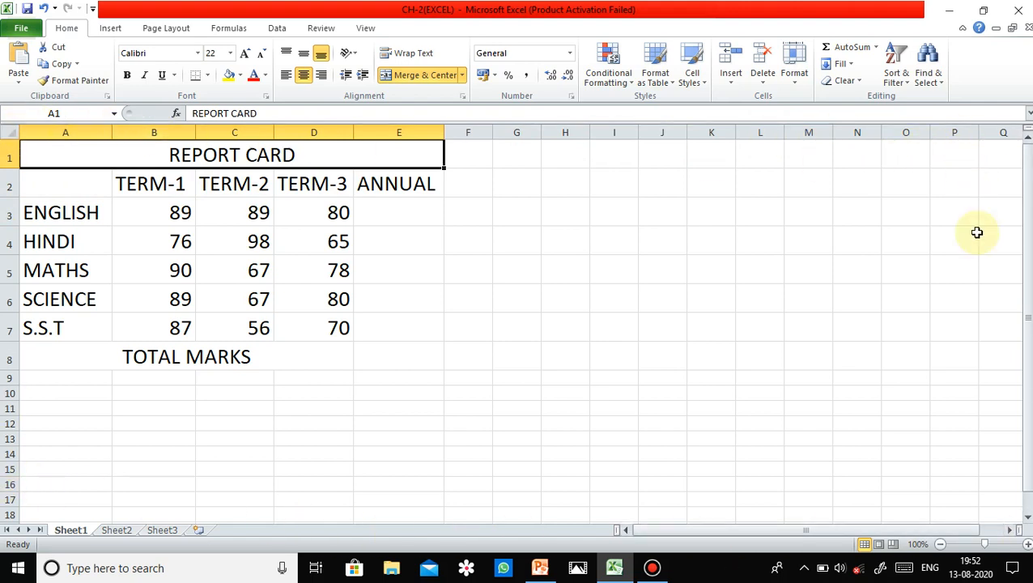
- Examine the addresses and contents of several report card cells, including E3, E6, B2 and C6
{"action": "left_click", "coordinate": [512, 275]}
{"action": "left_click", "coordinate": [535, 361]}
{"action": "left_click", "coordinate": [433, 424]}
{"action": "left_click", "coordinate": [43, 376]}
{"action": "left_click", "coordinate": [429, 297]}
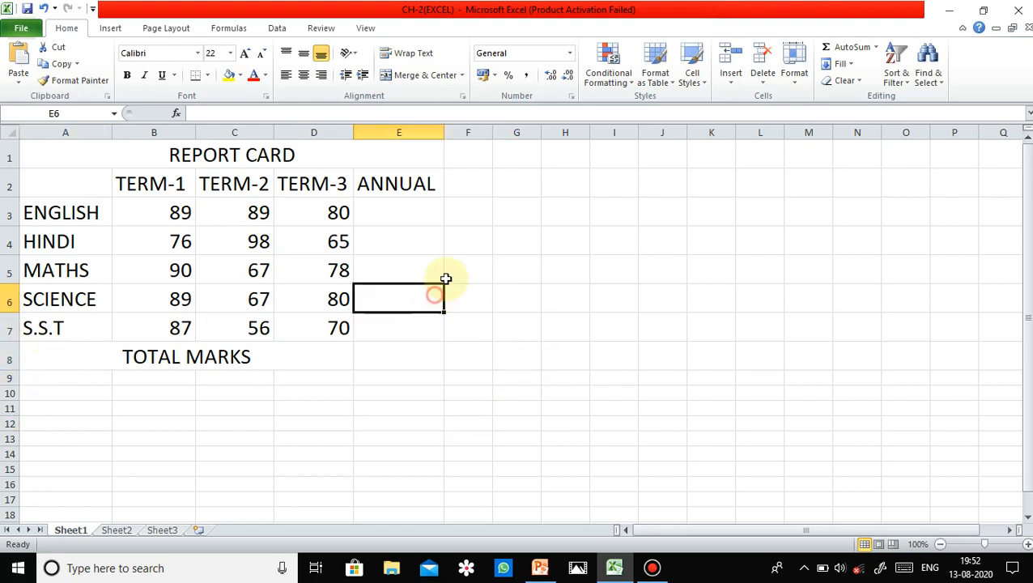
{"action": "left_click", "coordinate": [446, 234]}
{"action": "left_click", "coordinate": [380, 216]}
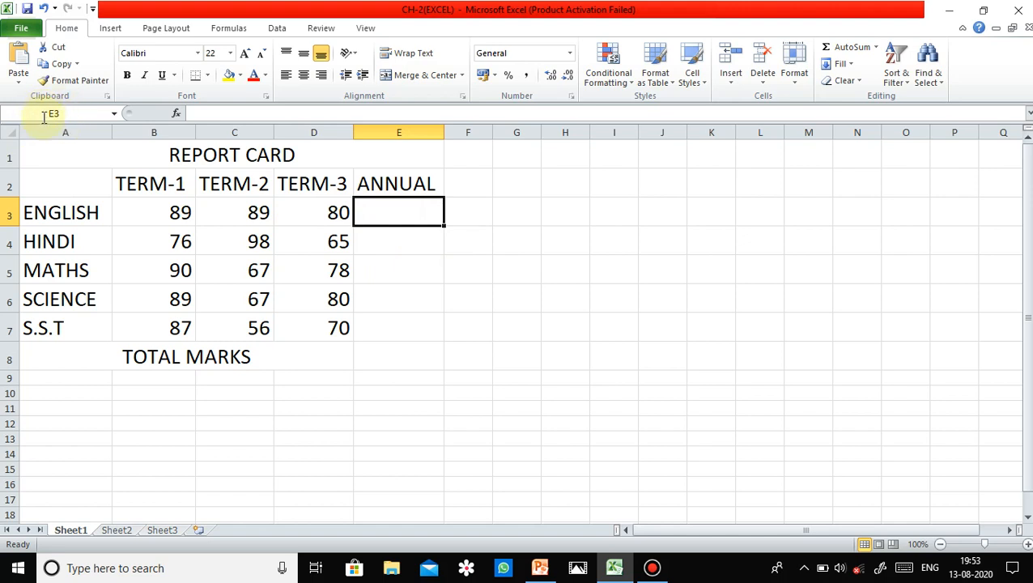
{"action": "left_click", "coordinate": [395, 299]}
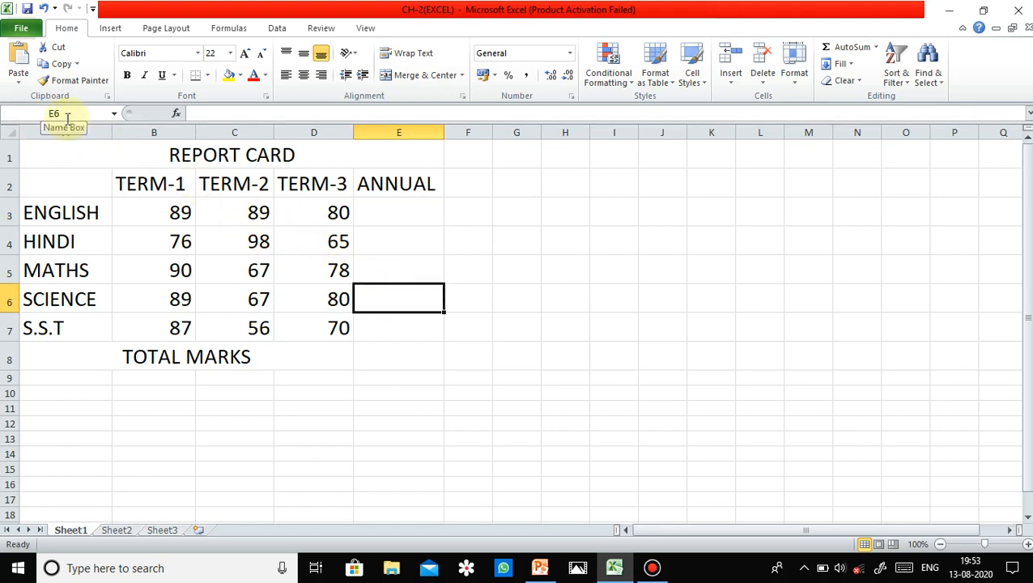
{"action": "left_click", "coordinate": [138, 184]}
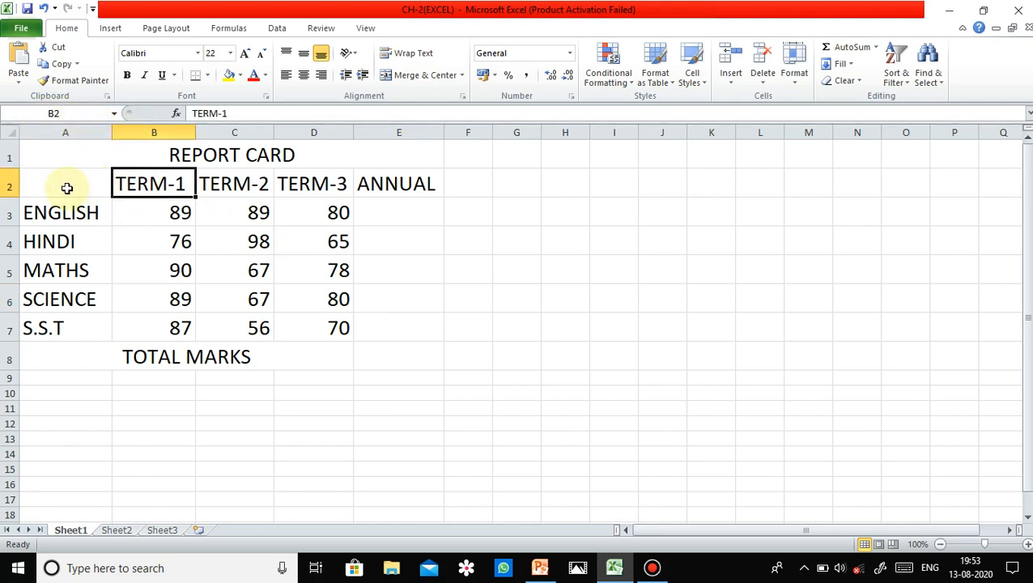
{"action": "left_click", "coordinate": [267, 302]}
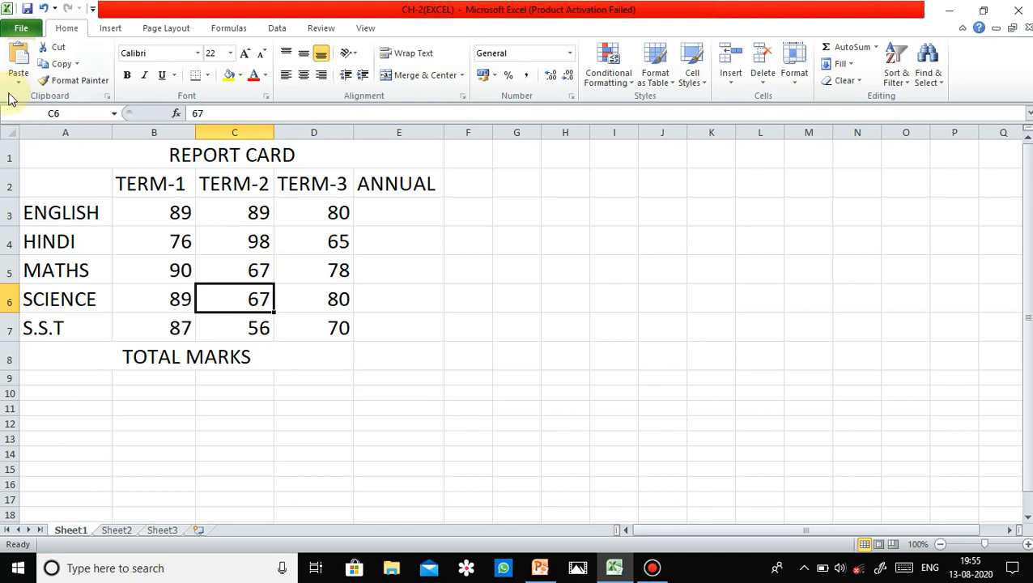
{"action": "left_click", "coordinate": [226, 113]}
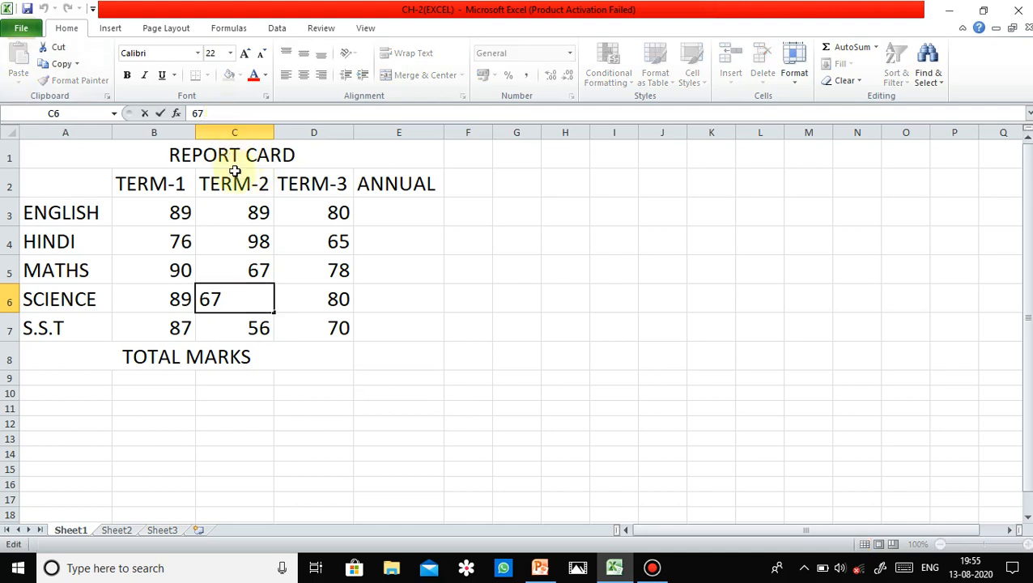
- Go through the English marks for the three terms in B3, C3 and D3 and the ANNUAL cell E3
{"action": "left_click", "coordinate": [255, 217]}
{"action": "left_click", "coordinate": [129, 212]}
{"action": "left_click", "coordinate": [219, 211]}
{"action": "left_click", "coordinate": [302, 209]}
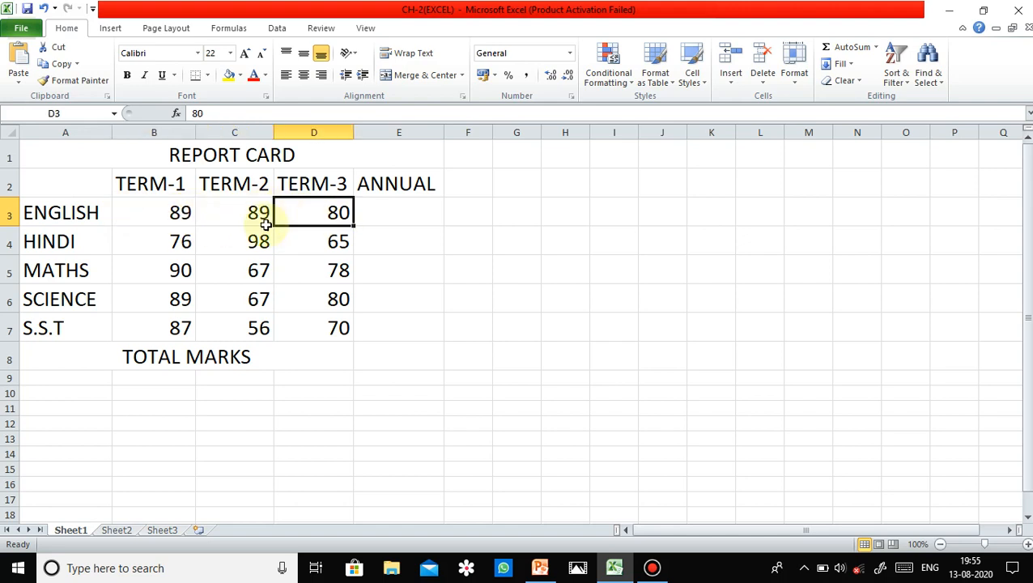
{"action": "left_click", "coordinate": [158, 219]}
{"action": "left_click", "coordinate": [223, 215]}
{"action": "left_click", "coordinate": [318, 212]}
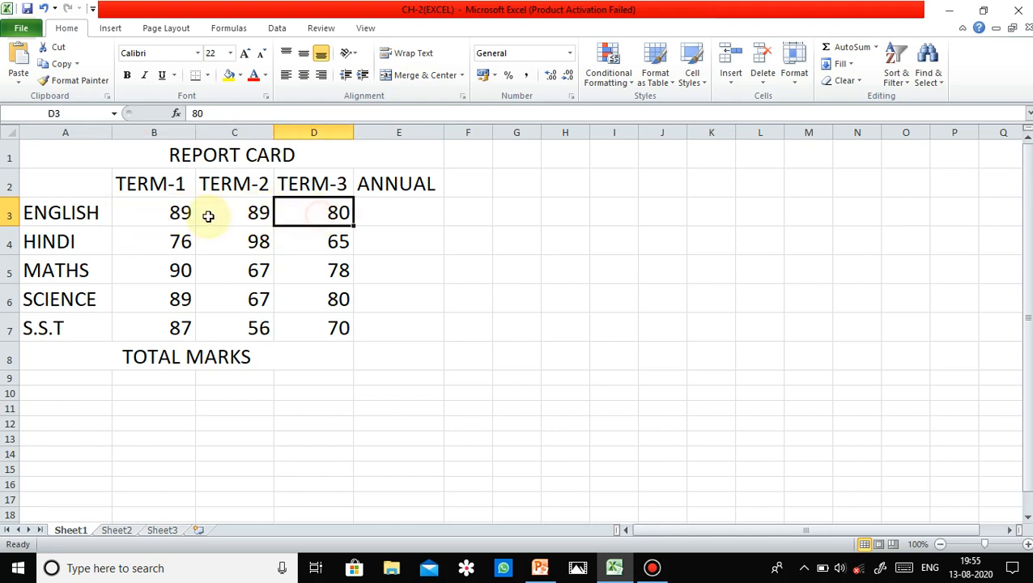
{"action": "left_click", "coordinate": [373, 217]}
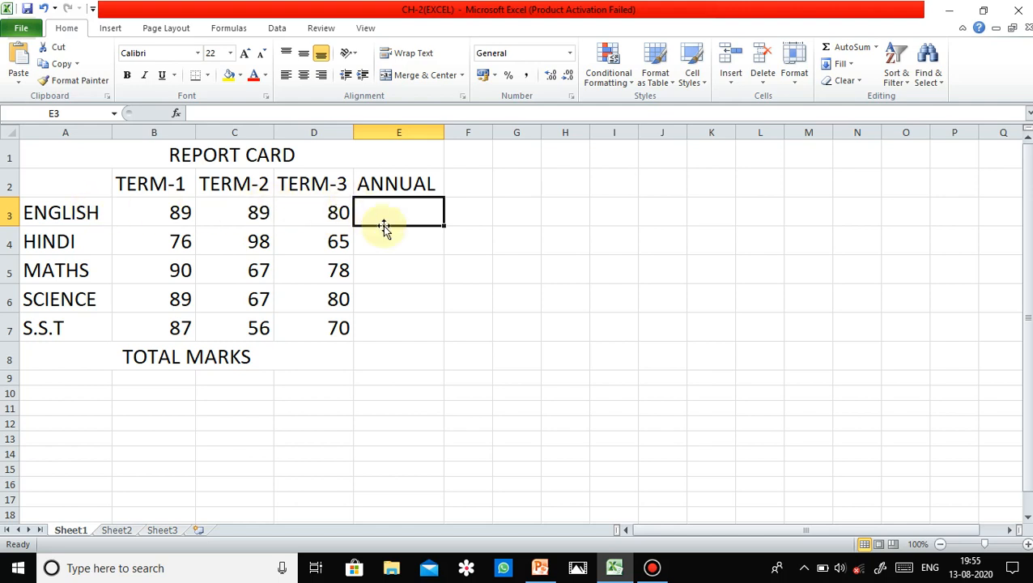
{"action": "left_click", "coordinate": [153, 214]}
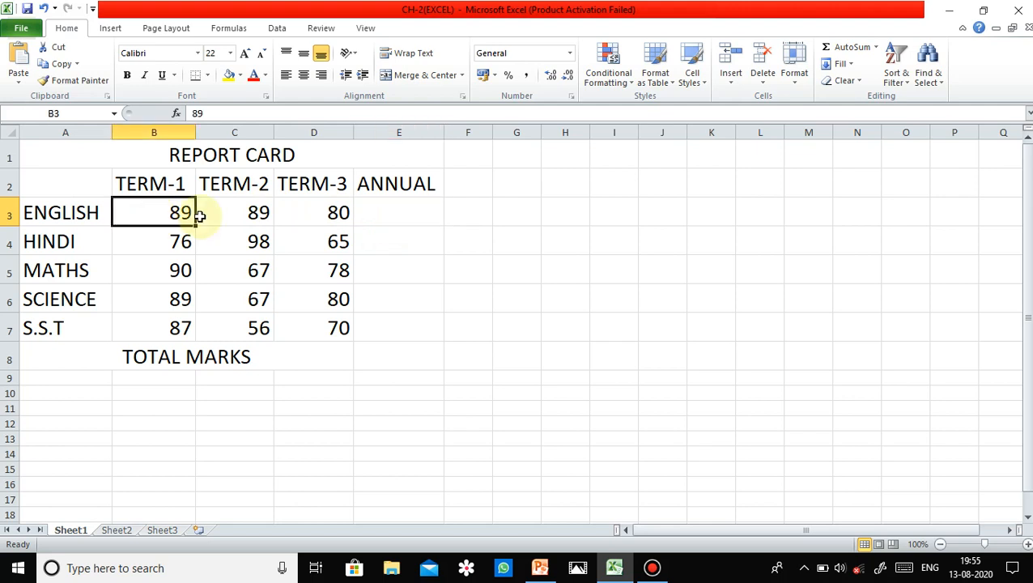
- Try to total the English marks in E3 with a formula that adds references to B3, C3 and D3
{"action": "left_click", "coordinate": [385, 213]}
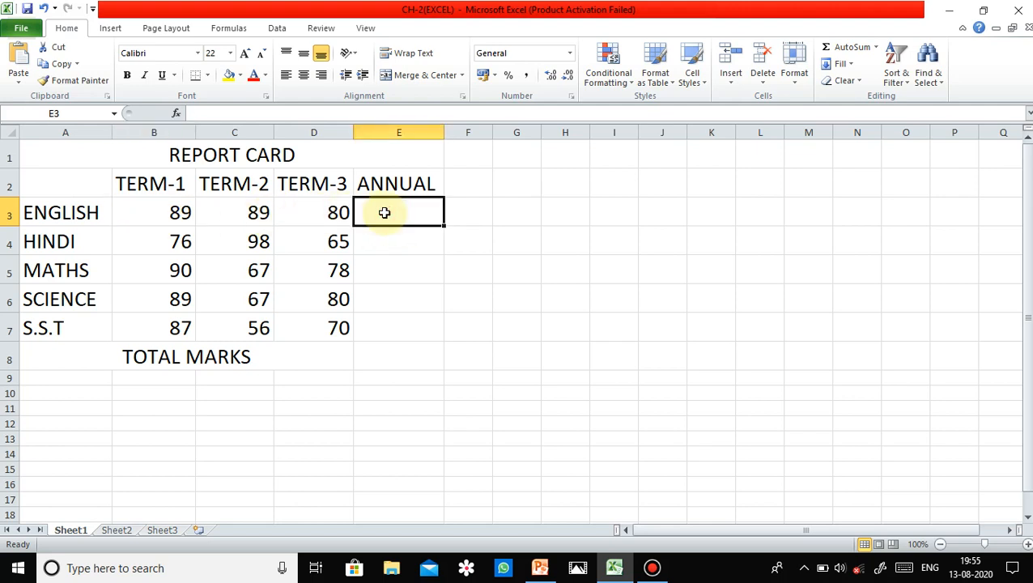
{"action": "type", "text": "="}
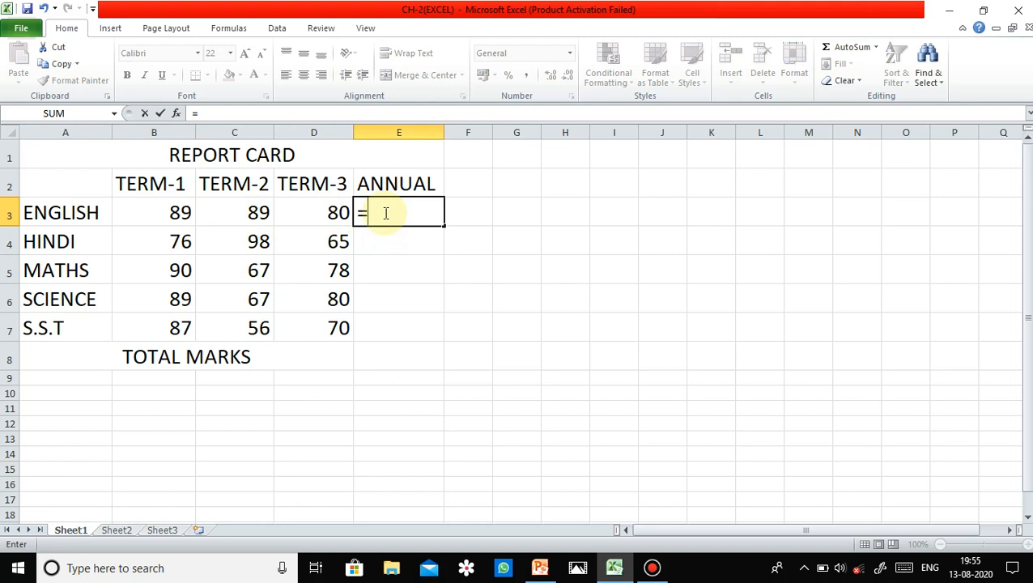
{"action": "left_click", "coordinate": [151, 221]}
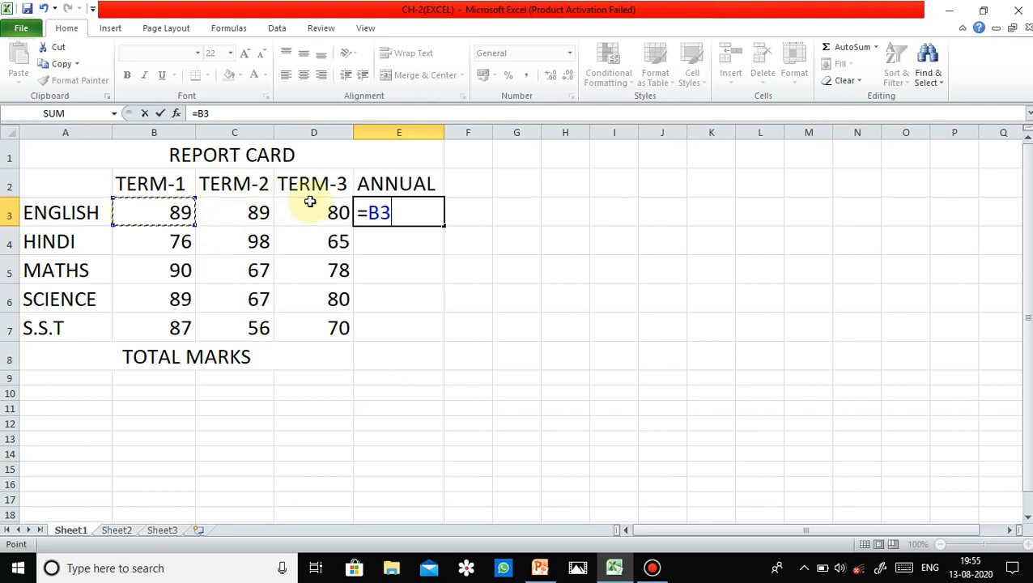
{"action": "left_click", "coordinate": [241, 212]}
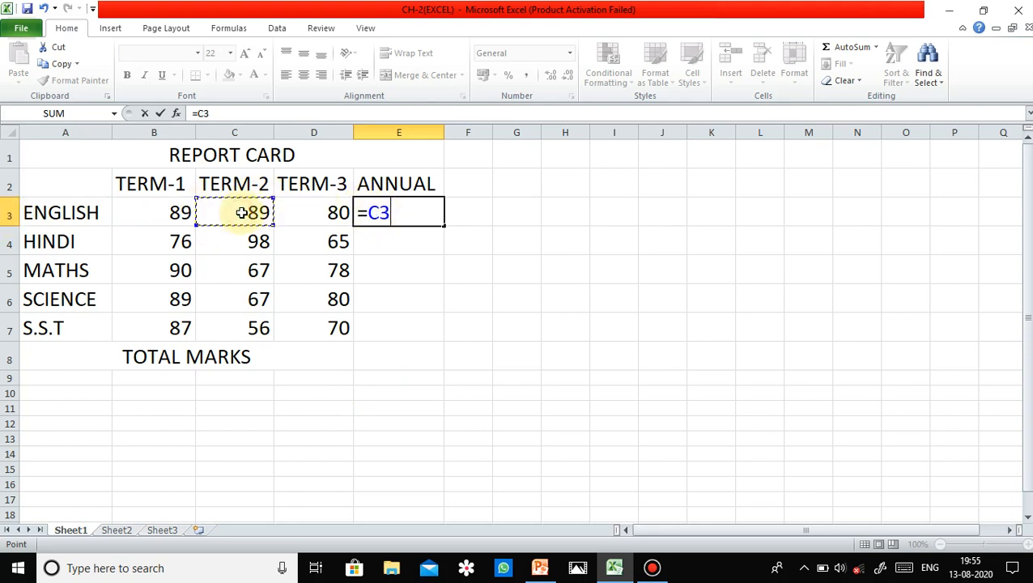
{"action": "left_click", "coordinate": [185, 212]}
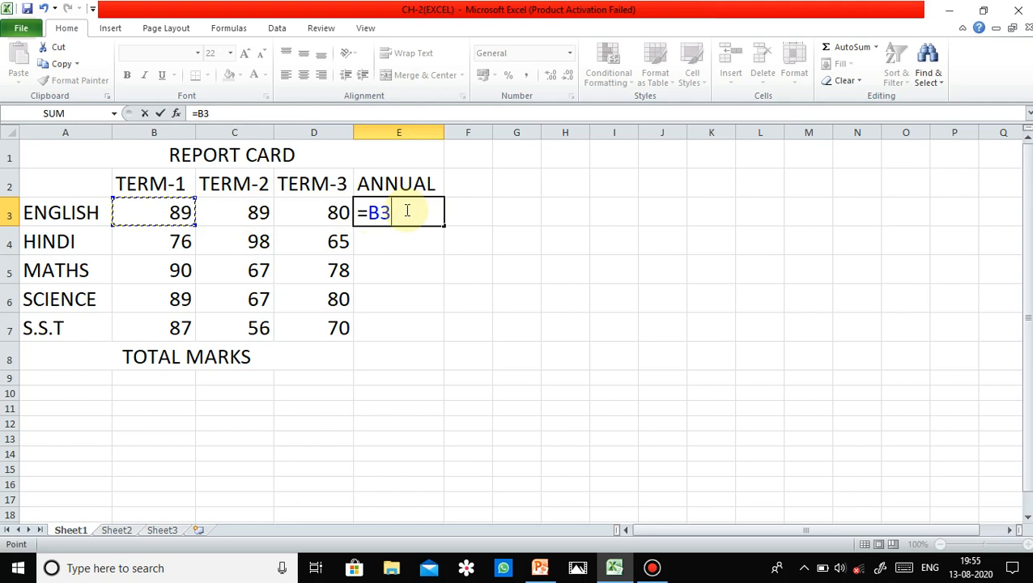
{"action": "type", "text": "+"}
{"action": "left_click", "coordinate": [225, 211]}
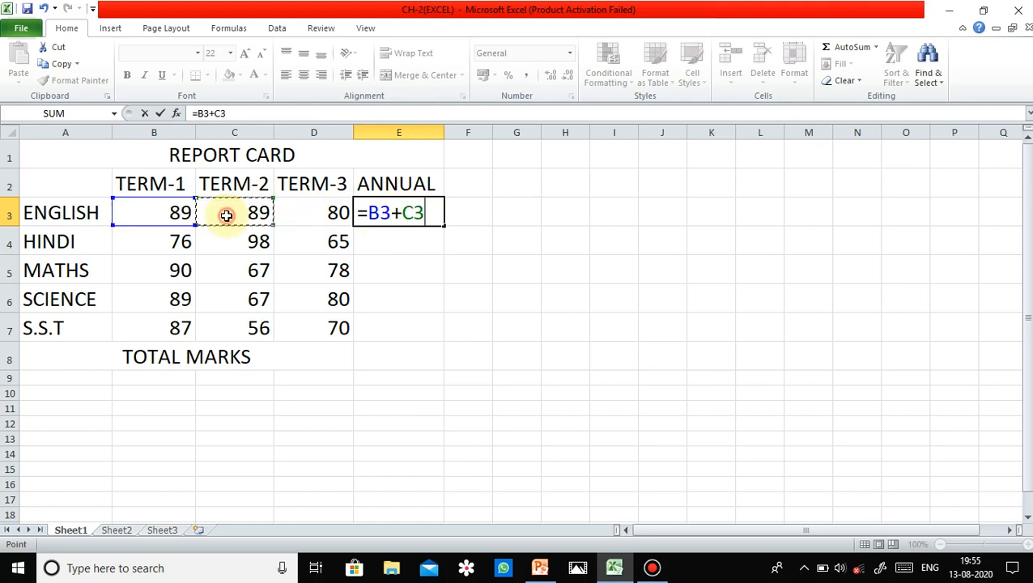
{"action": "left_click", "coordinate": [339, 215]}
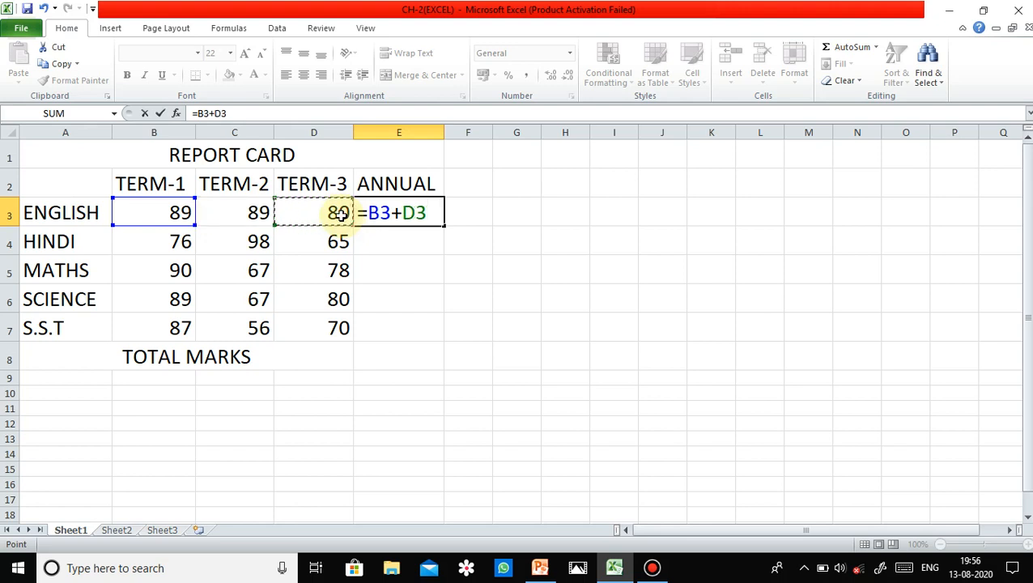
{"action": "left_click", "coordinate": [263, 230]}
{"action": "left_click", "coordinate": [260, 213]}
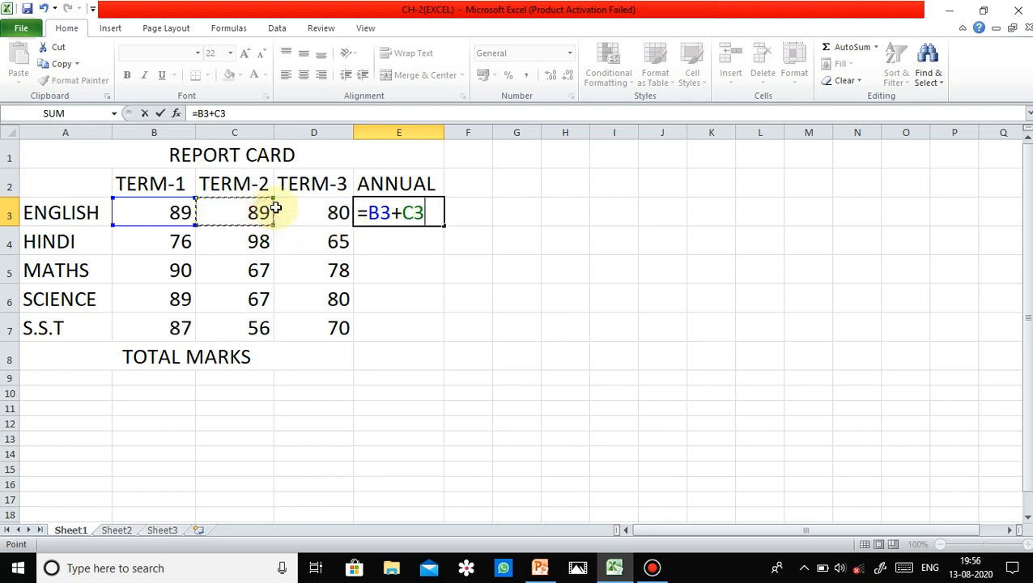
{"action": "type", "text": "+"}
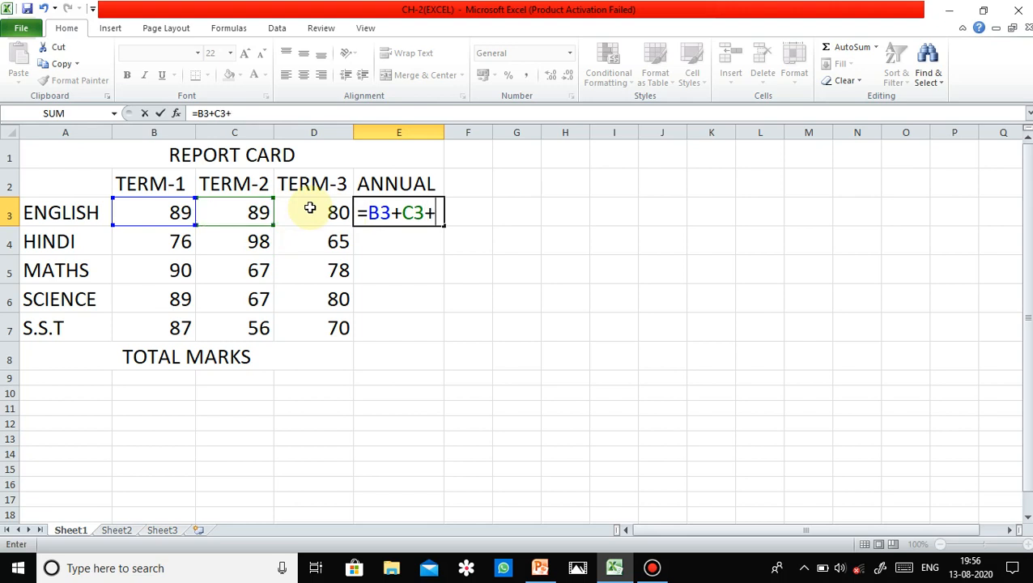
{"action": "left_click", "coordinate": [309, 208]}
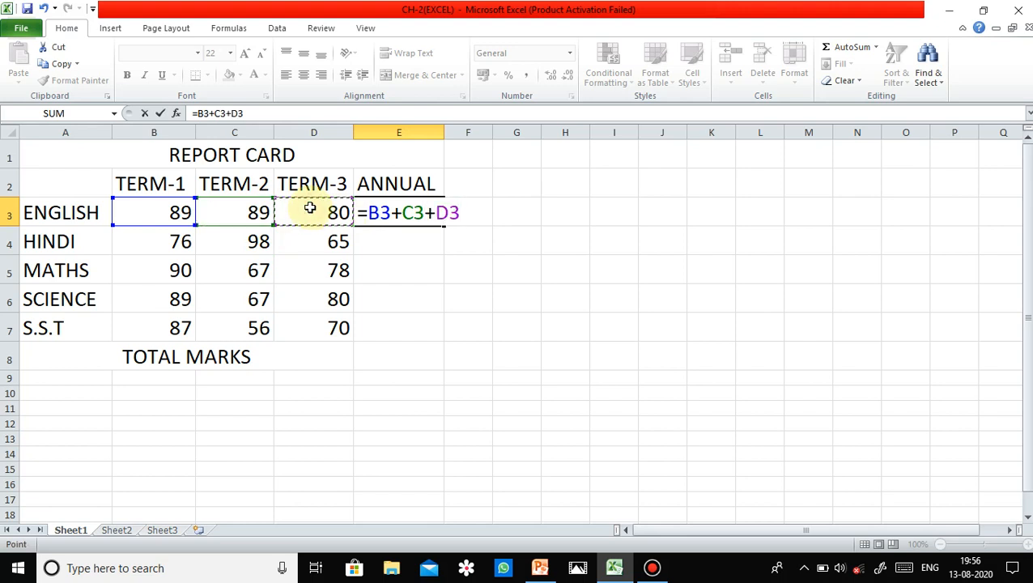
{"action": "left_click", "coordinate": [445, 132]}
{"action": "left_click", "coordinate": [436, 129]}
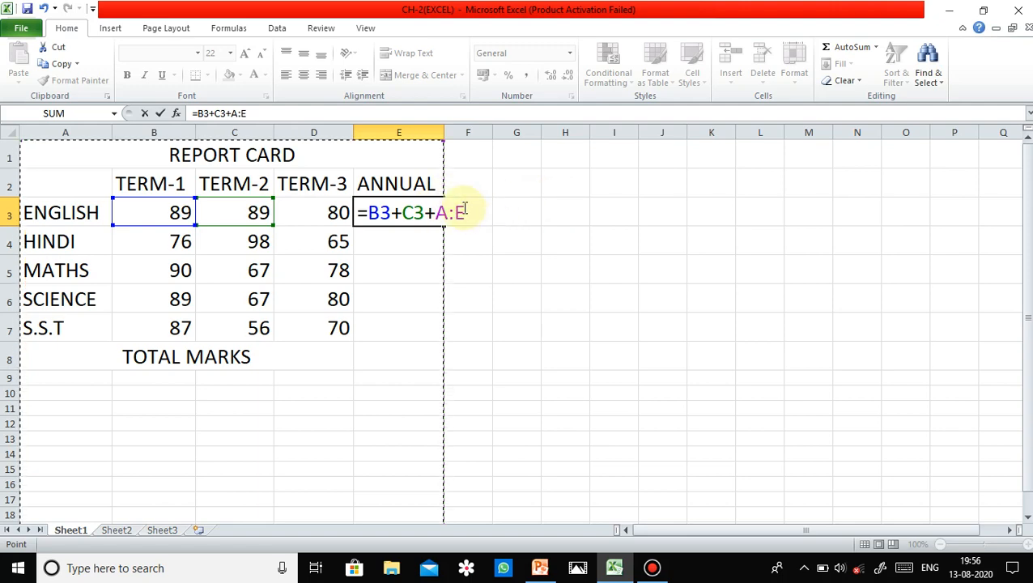
{"action": "left_click", "coordinate": [318, 204]}
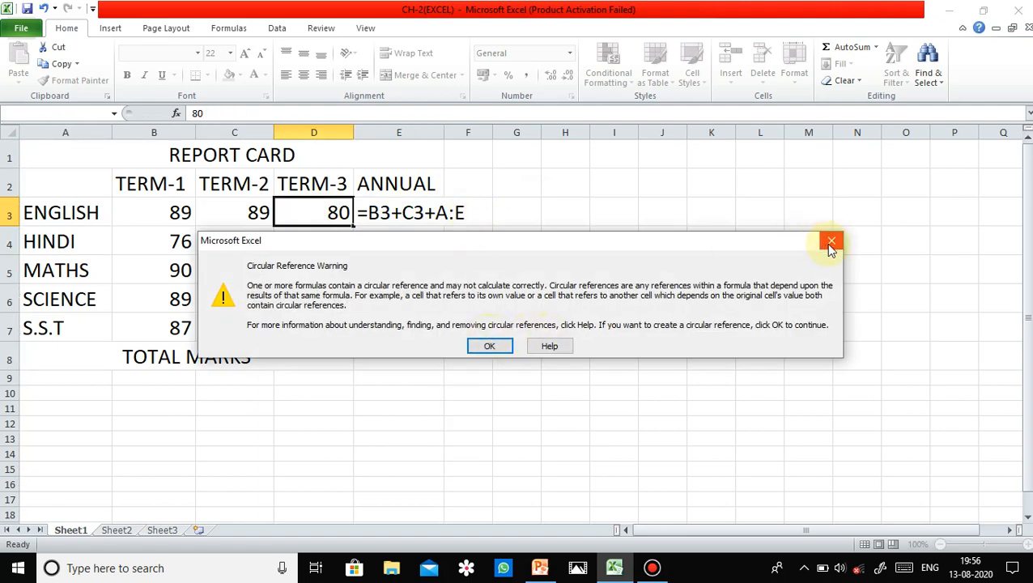
- Dismiss the circular reference warning and delete the faulty formula from E3
{"action": "left_click", "coordinate": [828, 240]}
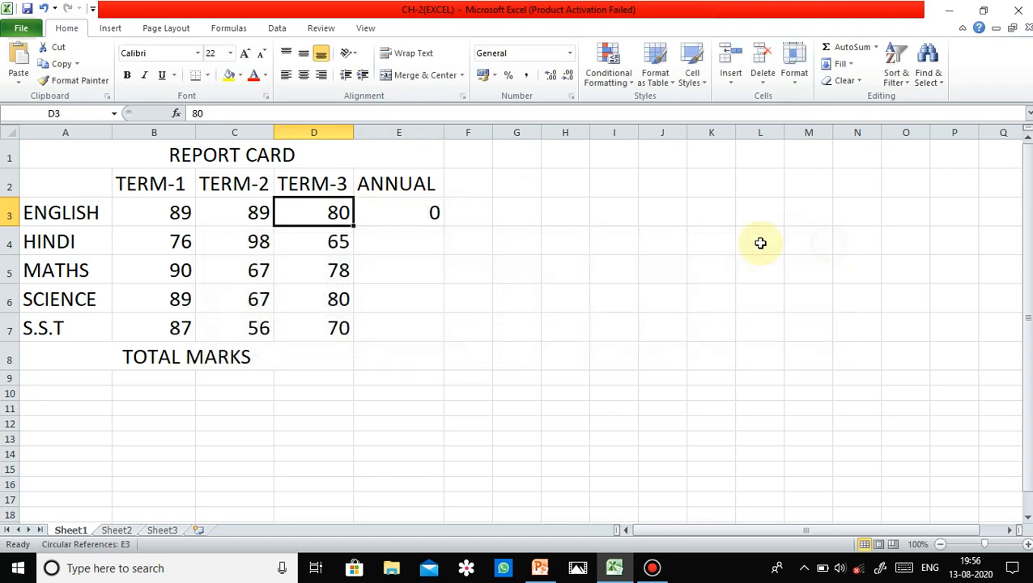
{"action": "left_click", "coordinate": [377, 212]}
{"action": "key", "text": "Delete"}
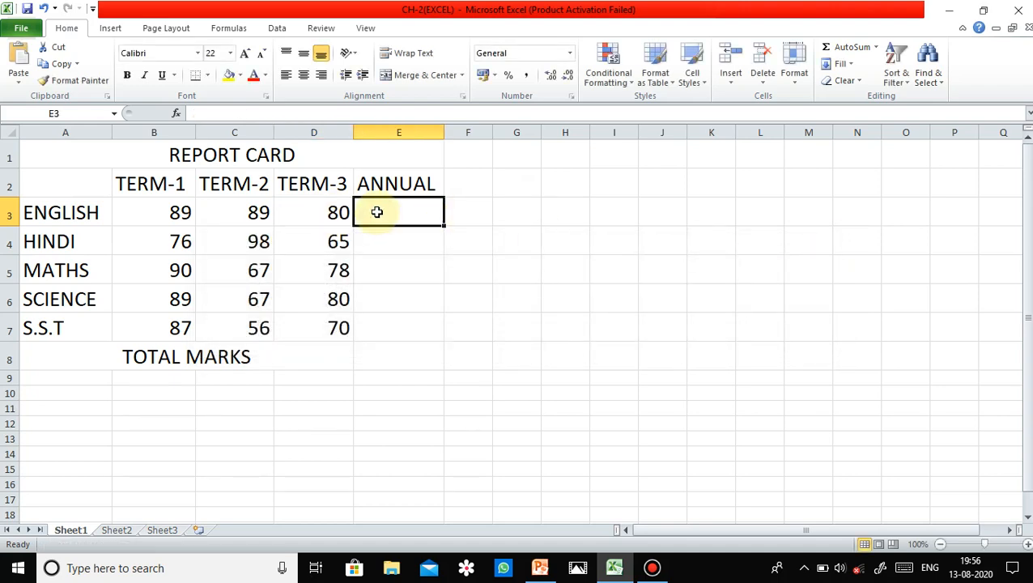
- Enter the formula =B3+C3+D3 in E3 to total the English marks of the three terms
{"action": "type", "text": "="}
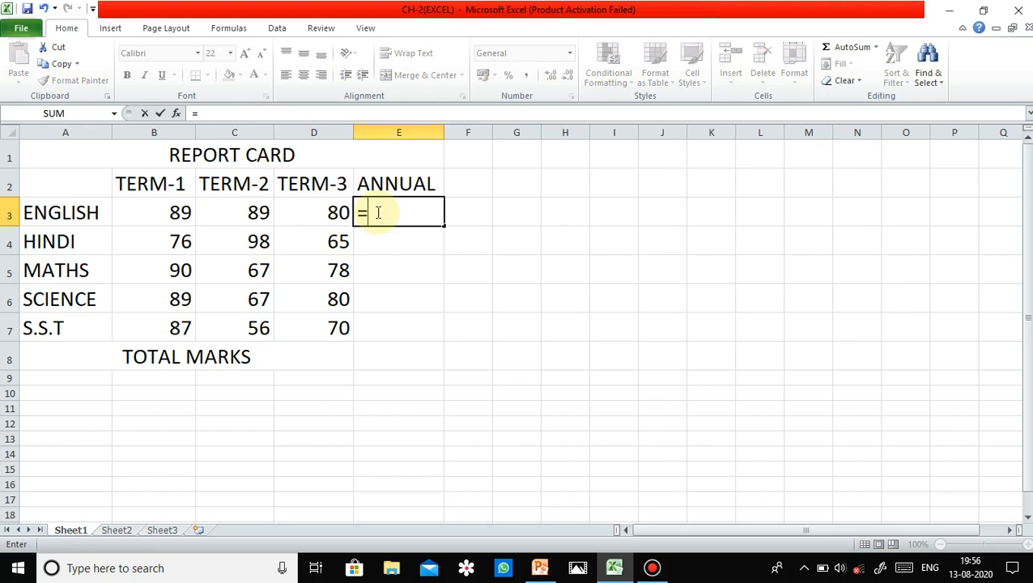
{"action": "type", "text": "b"}
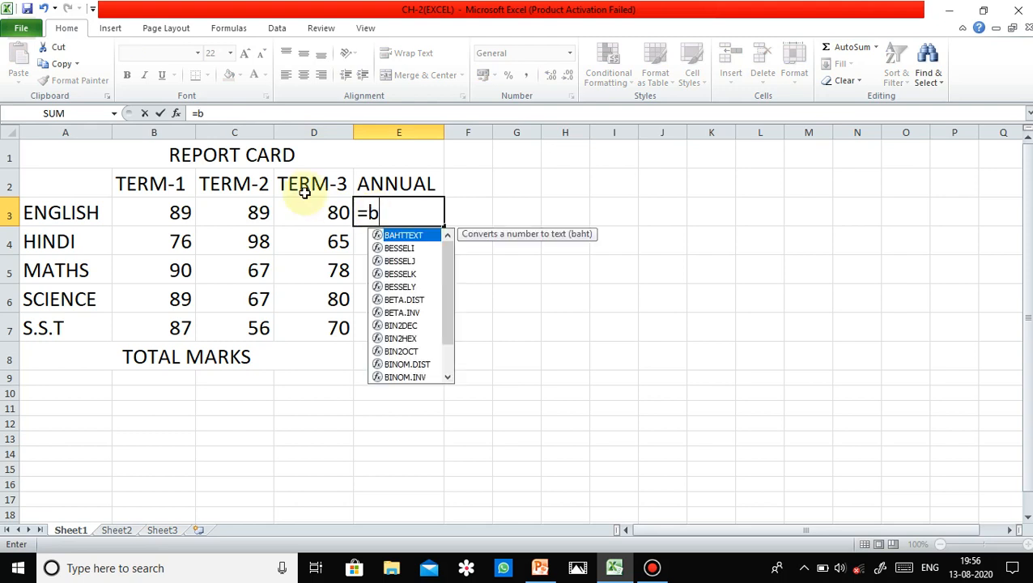
{"action": "key", "text": "BackSpace"}
{"action": "type", "text": "B3+"}
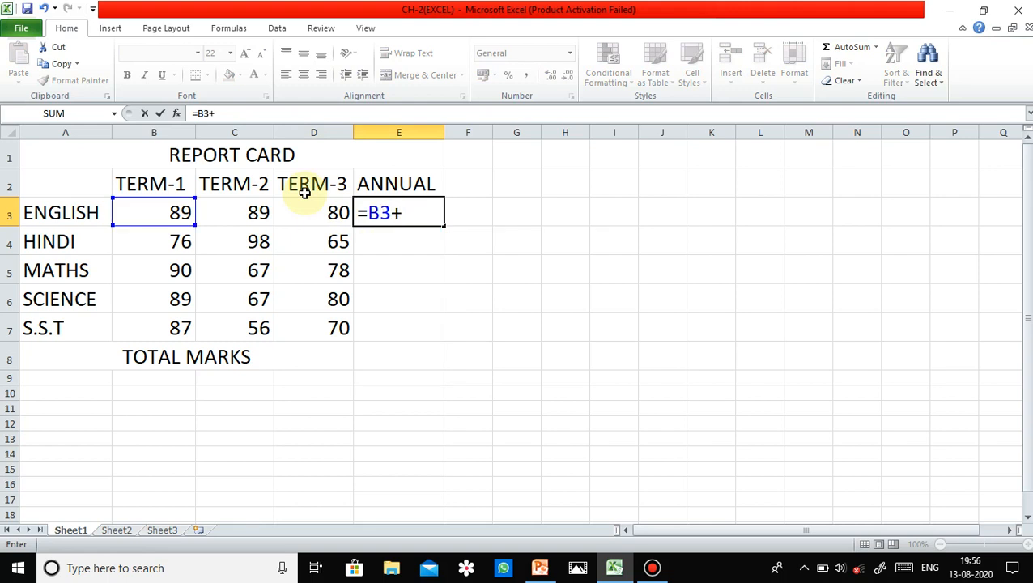
{"action": "type", "text": "c"}
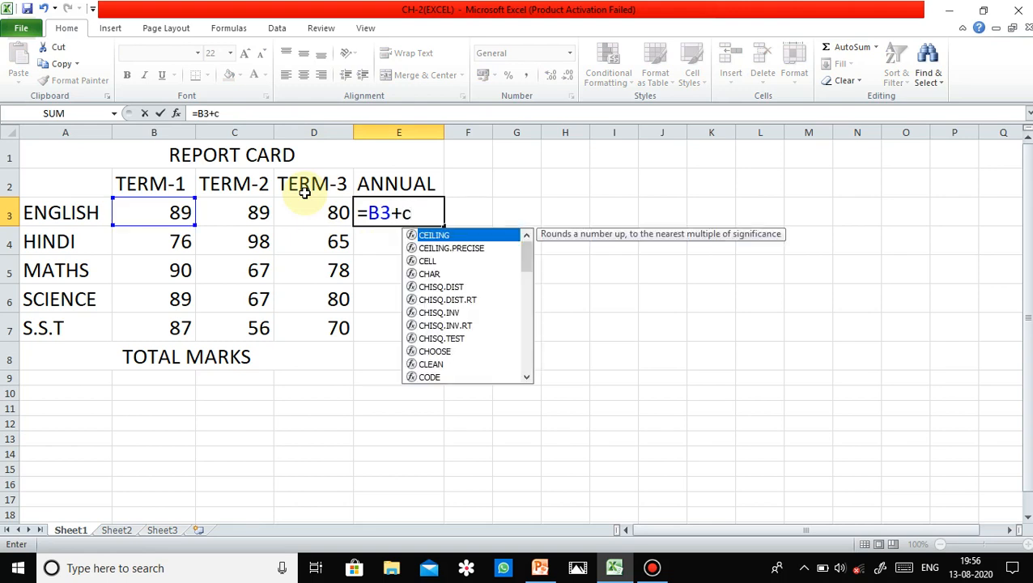
{"action": "type", "text": "3"}
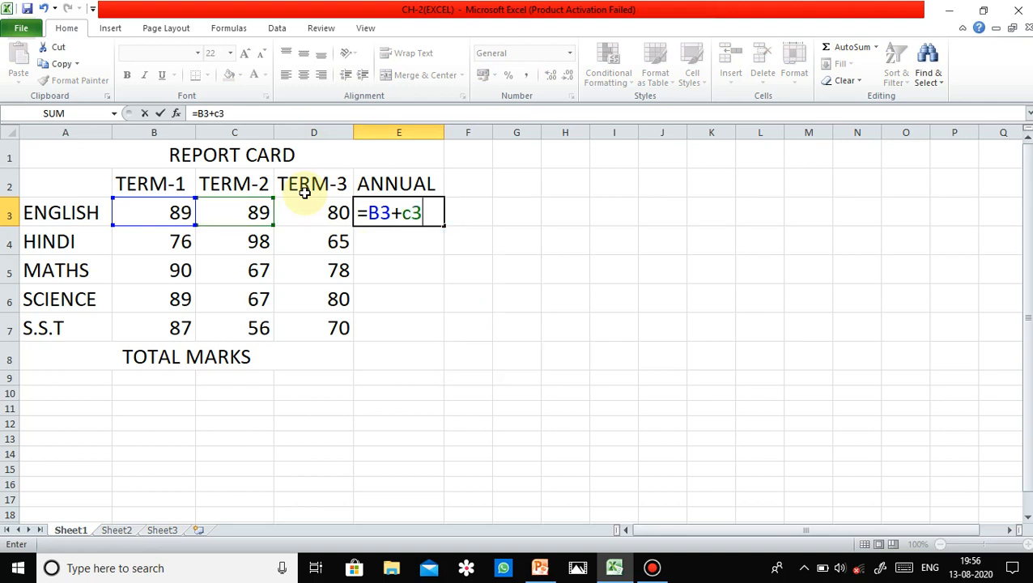
{"action": "type", "text": "+d3"}
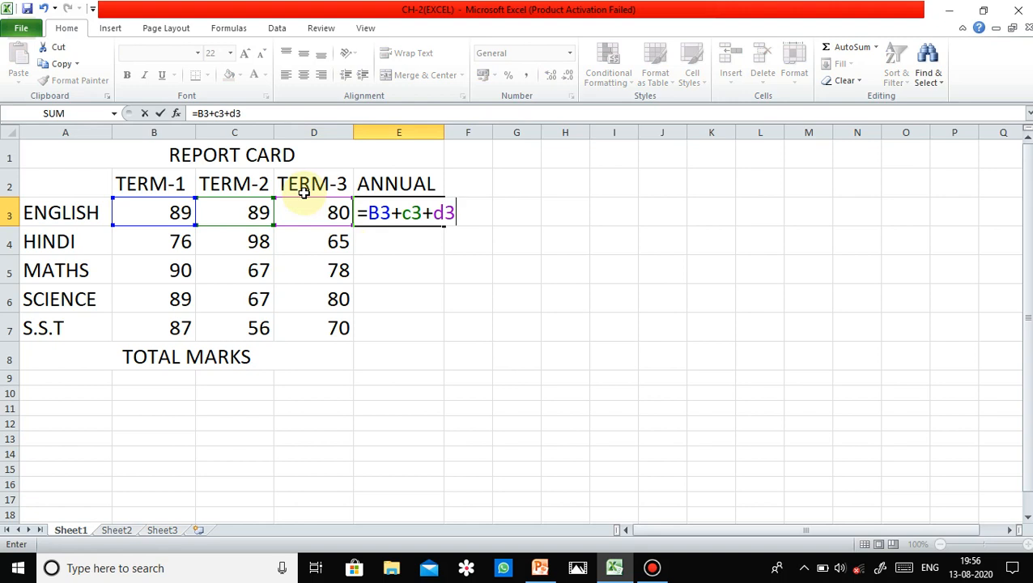
{"action": "key", "text": "Return"}
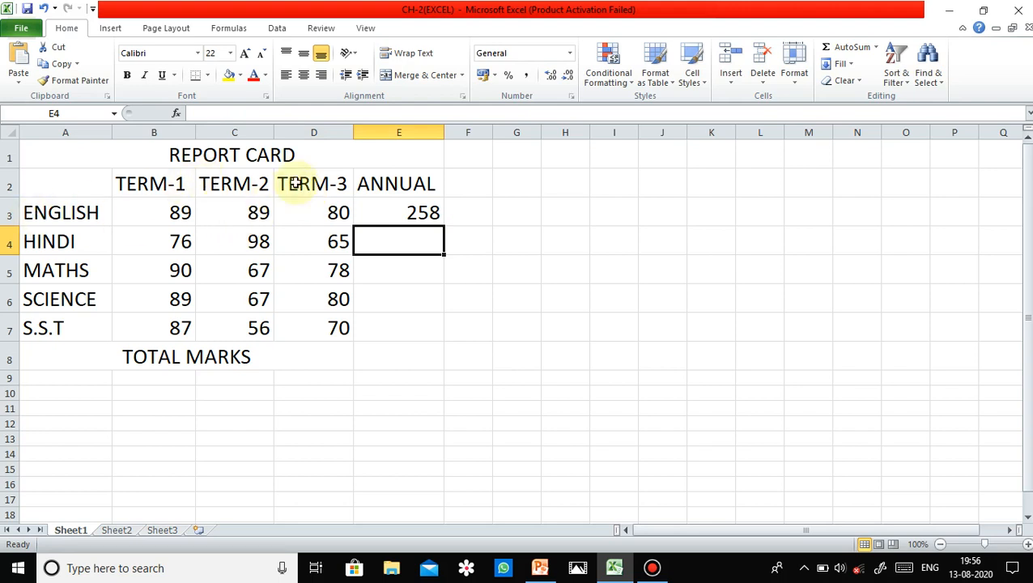
- Inspect the formula and its cell references behind the English annual total in E3, leaving it as entered
{"action": "left_click", "coordinate": [419, 215]}
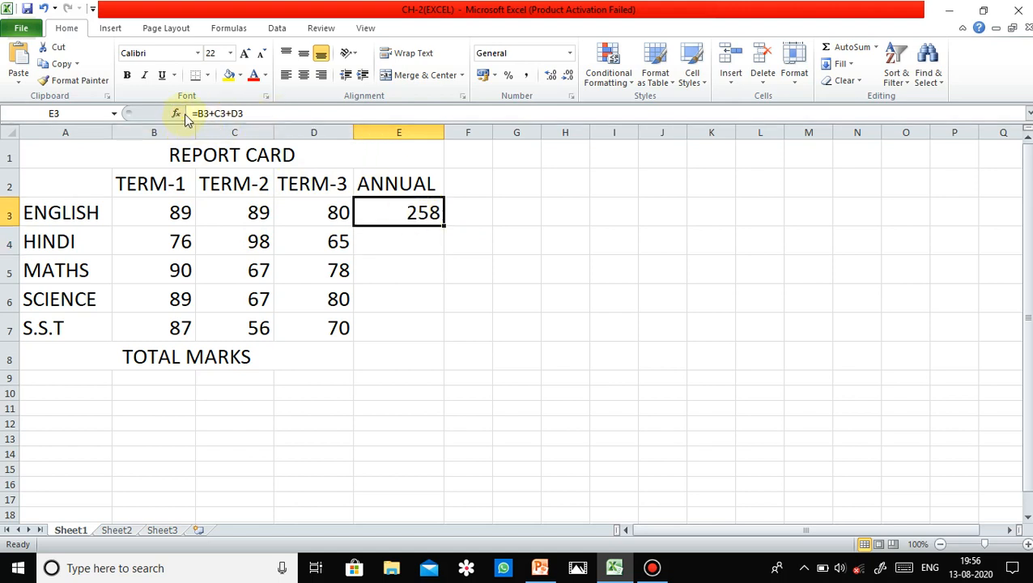
{"action": "left_click_drag", "start_coordinate": [191, 114], "coordinate": [247, 114]}
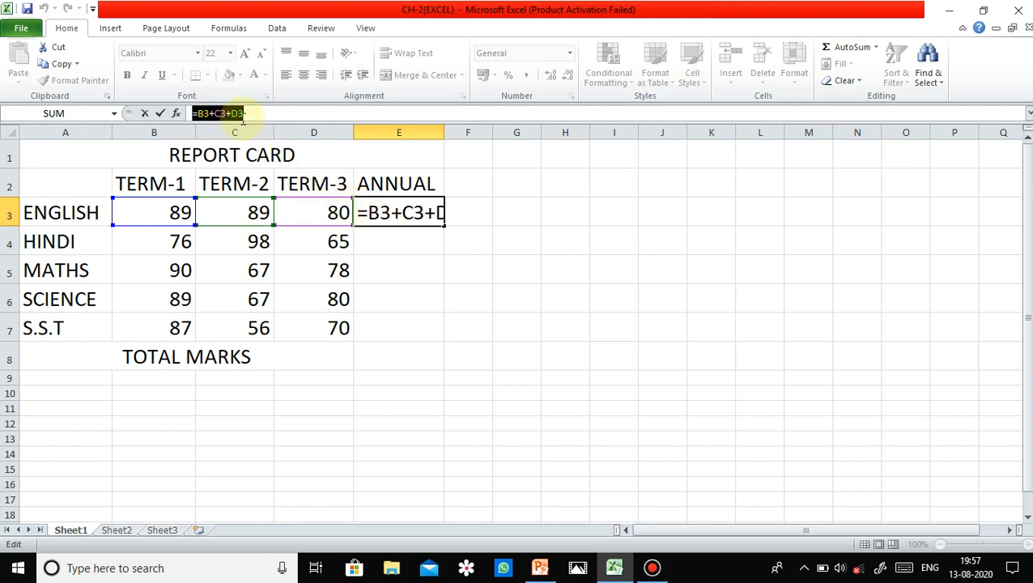
{"action": "left_click", "coordinate": [361, 216]}
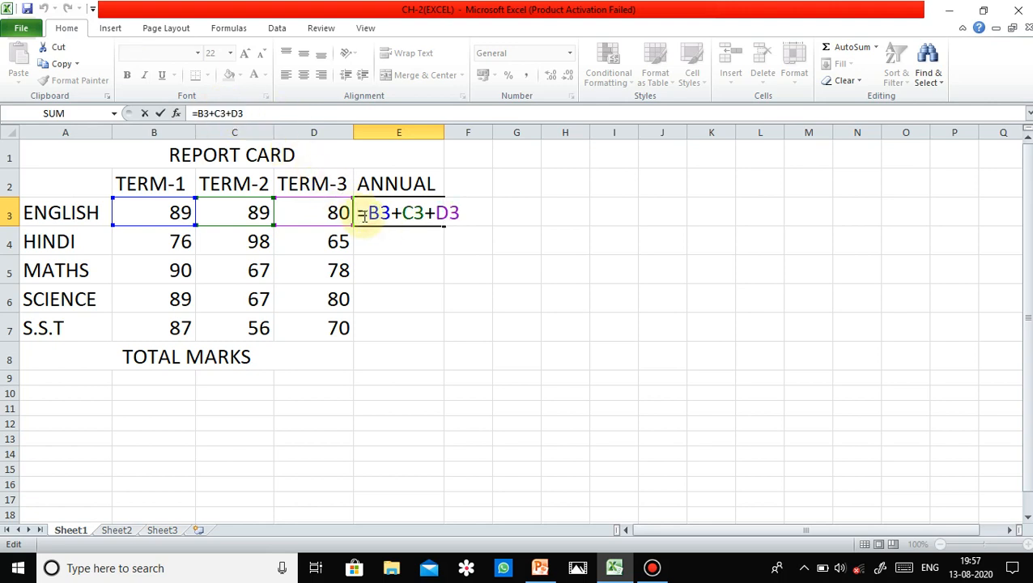
{"action": "key", "text": "Return"}
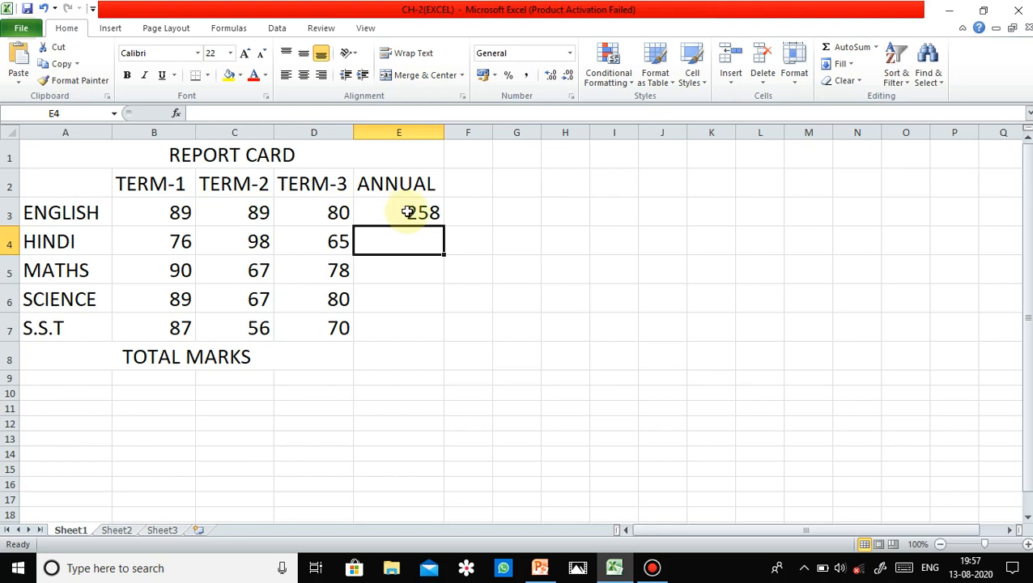
- Enter the formula =B4+C4+D4 in E4 to total the Hindi marks of the three terms
{"action": "left_click", "coordinate": [180, 240]}
{"action": "left_click", "coordinate": [255, 242]}
{"action": "left_click", "coordinate": [320, 245]}
{"action": "left_click", "coordinate": [173, 235]}
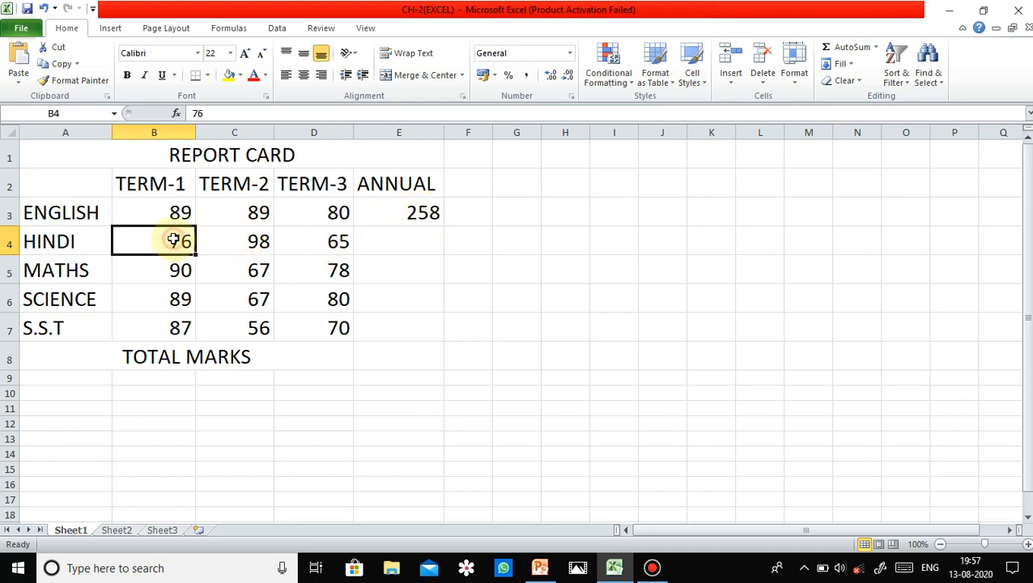
{"action": "left_click", "coordinate": [376, 236]}
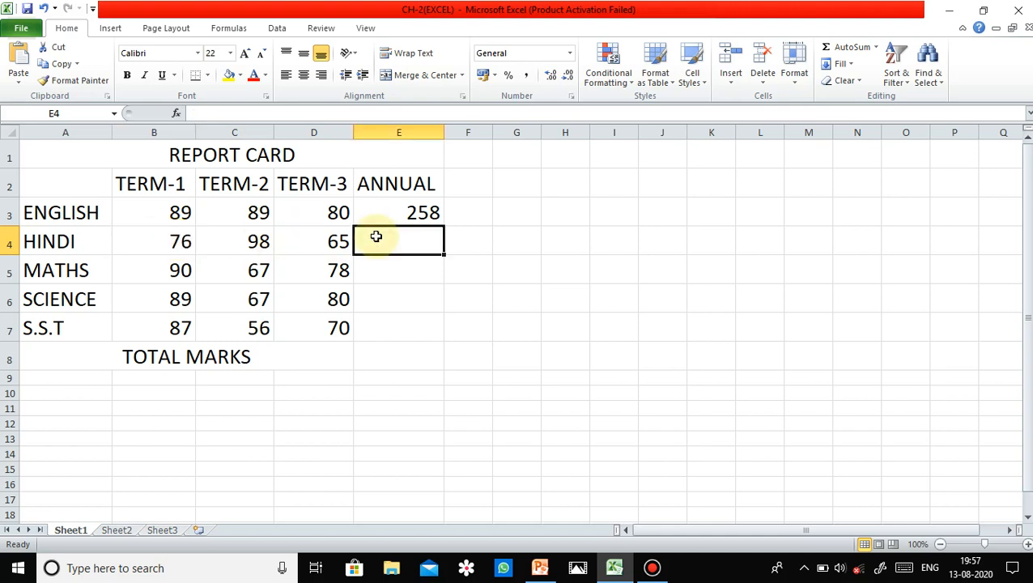
{"action": "type", "text": "="}
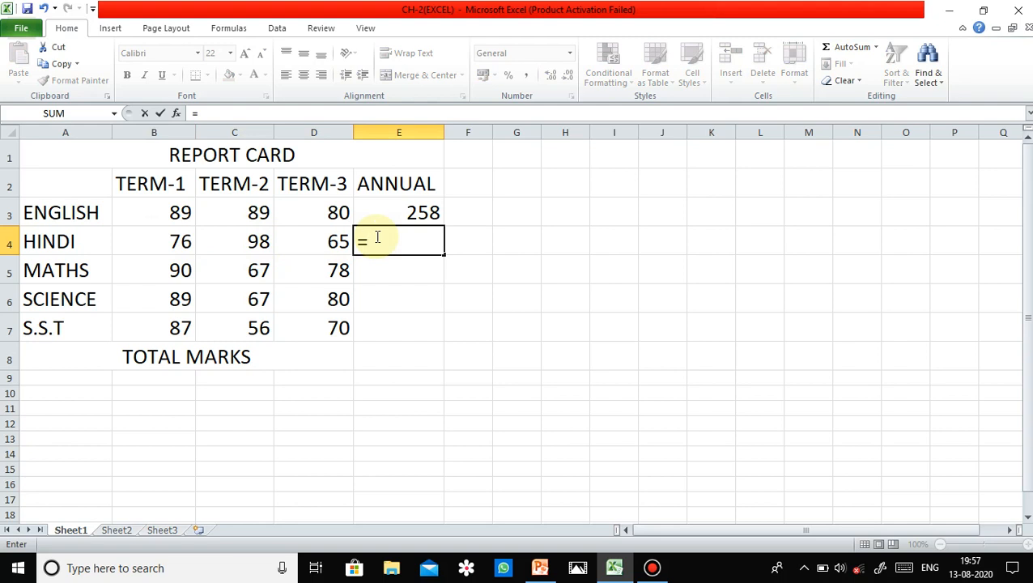
{"action": "type", "text": "b4"}
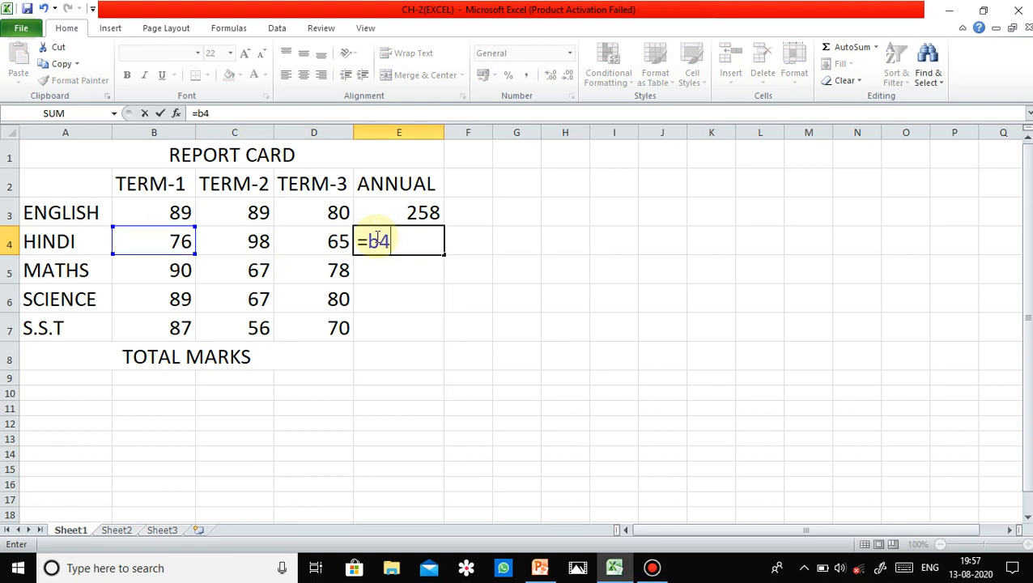
{"action": "type", "text": "+c4+"}
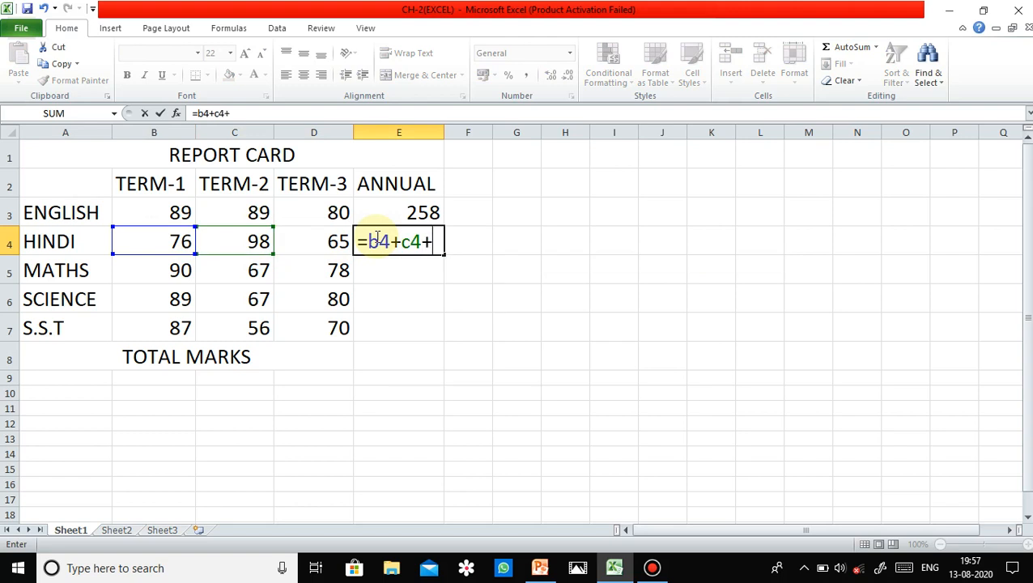
{"action": "type", "text": "d4"}
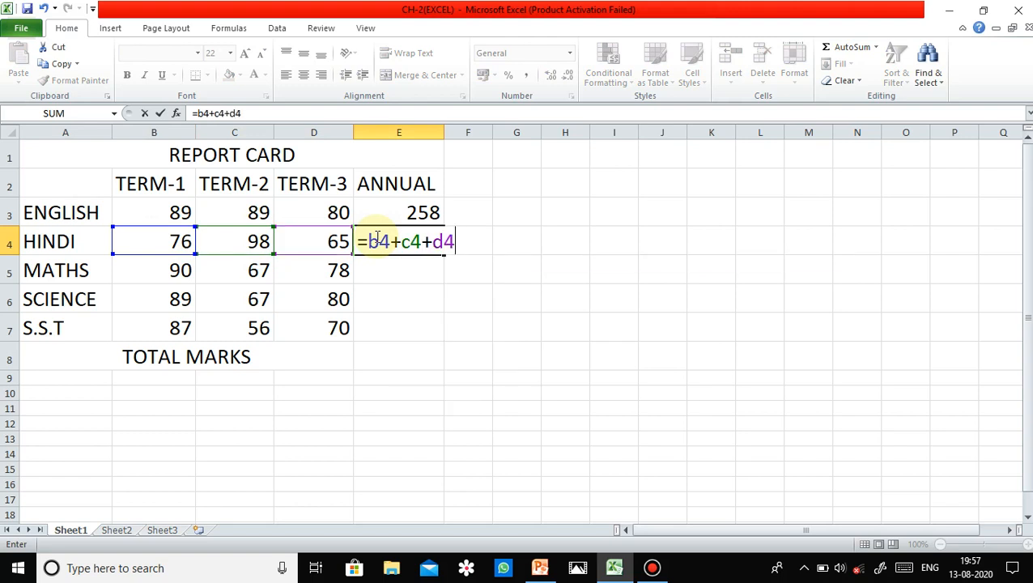
{"action": "key", "text": "Return"}
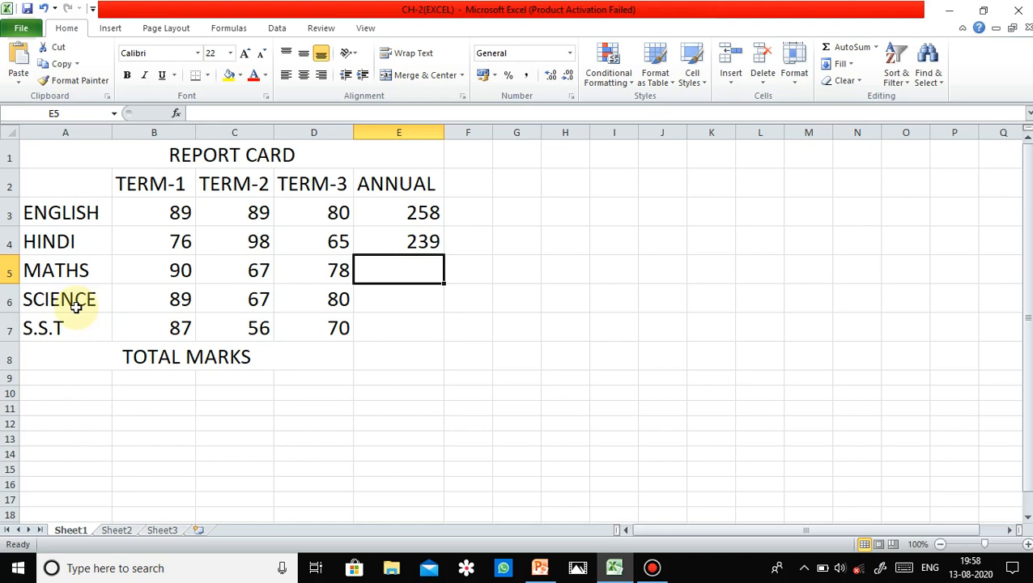
- Clear the Hindi total in E4 and fill the English formula from E3 down through E7, checking the copied formulas
{"action": "left_click", "coordinate": [366, 244]}
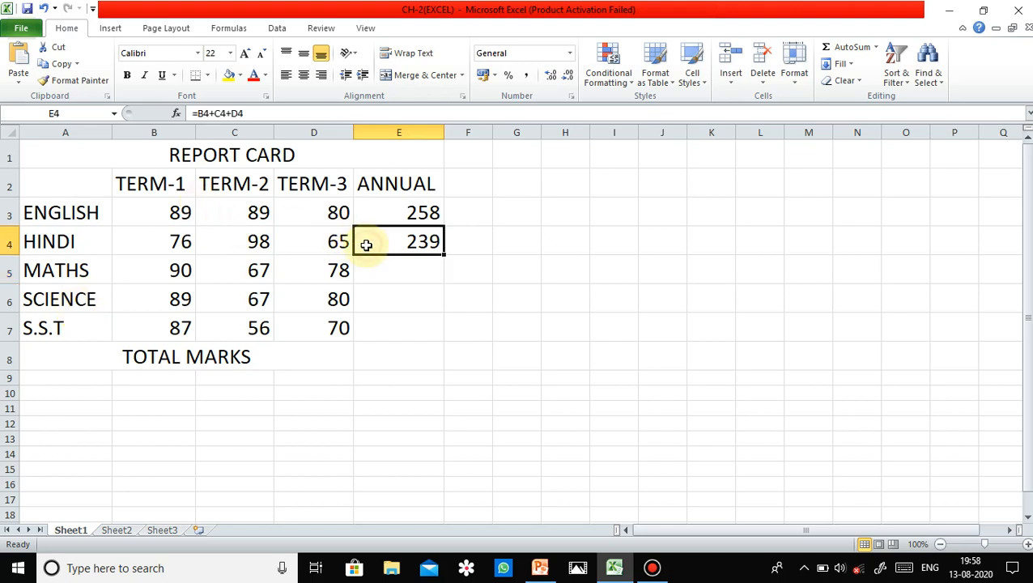
{"action": "key", "text": "Delete"}
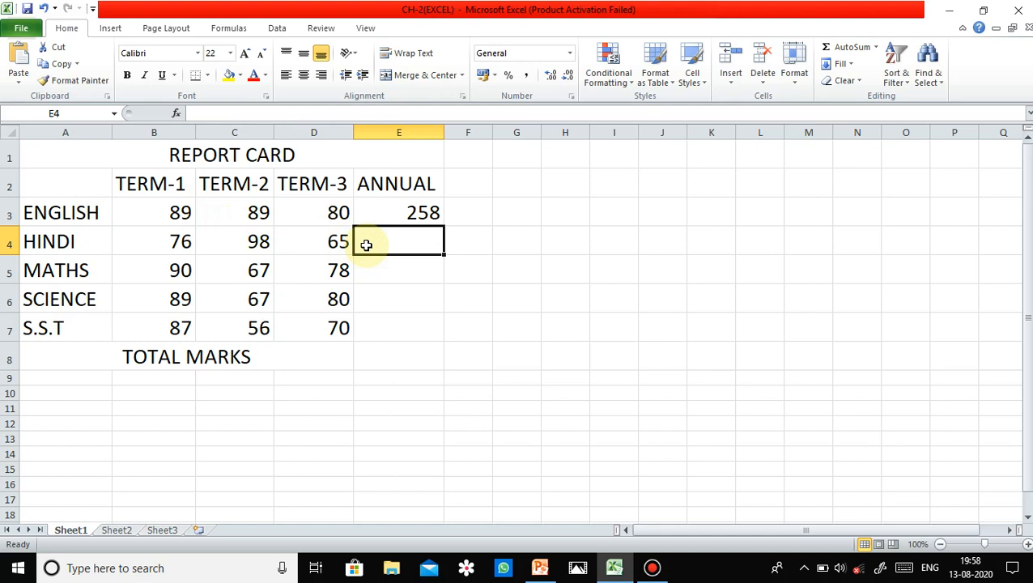
{"action": "left_click", "coordinate": [389, 210]}
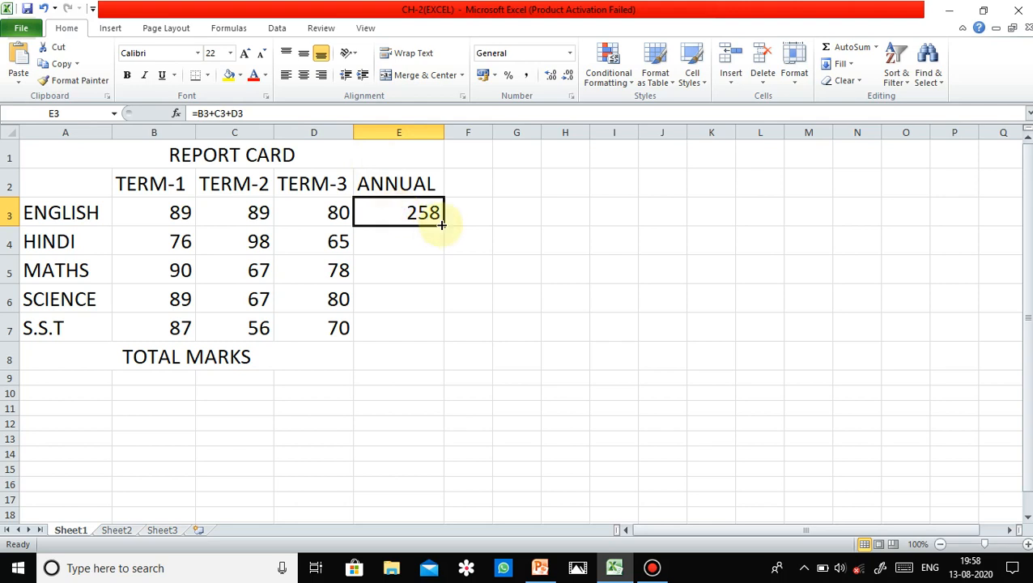
{"action": "left_click_drag", "start_coordinate": [443, 224], "coordinate": [434, 330]}
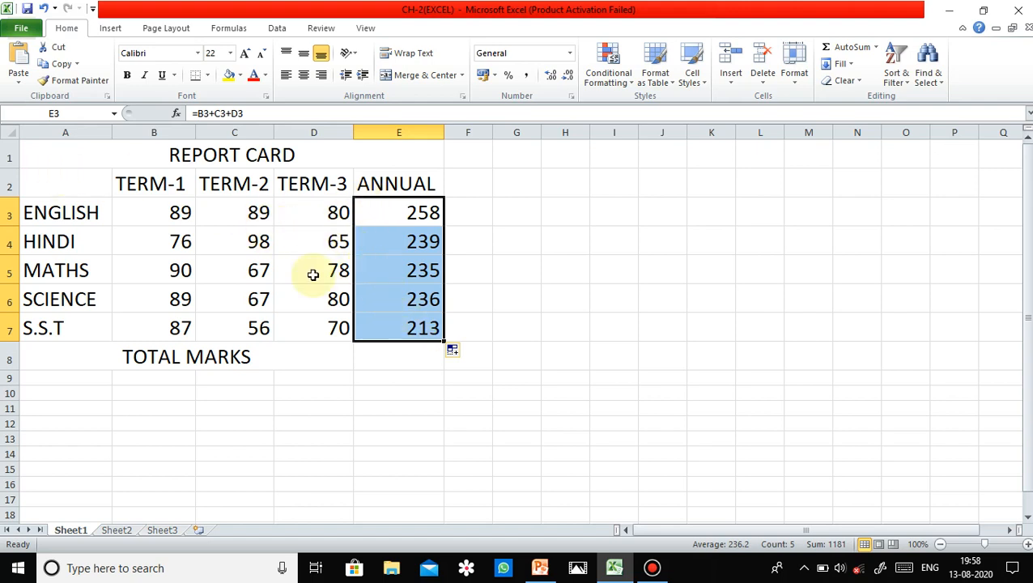
{"action": "left_click", "coordinate": [384, 214]}
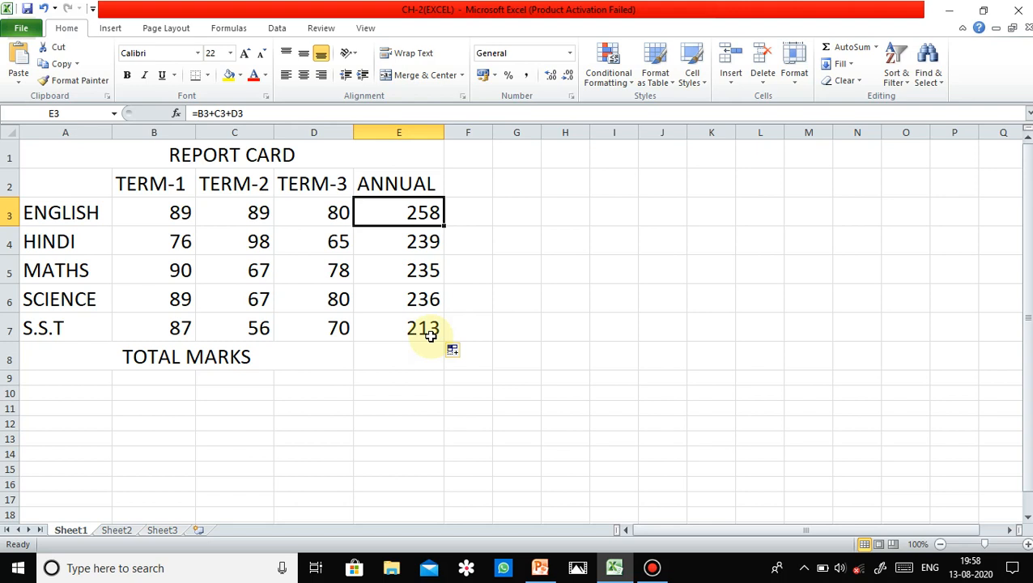
{"action": "left_click", "coordinate": [395, 247]}
{"action": "left_click", "coordinate": [396, 296]}
- Enter the formula =E3+E4+E5+E6+E7 in E8 to total the annual marks of all subjects
{"action": "left_click", "coordinate": [401, 361]}
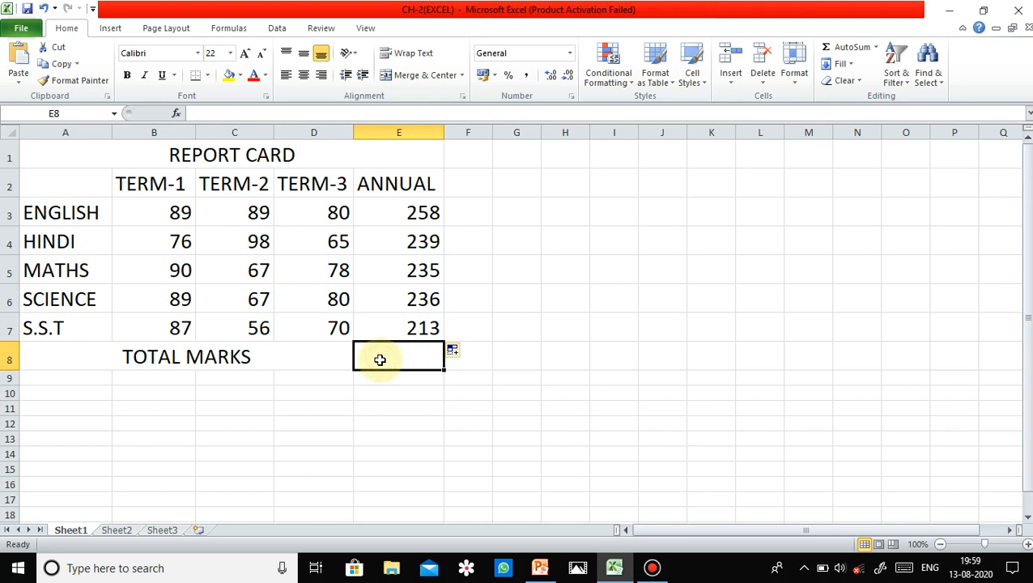
{"action": "double_click", "coordinate": [379, 359]}
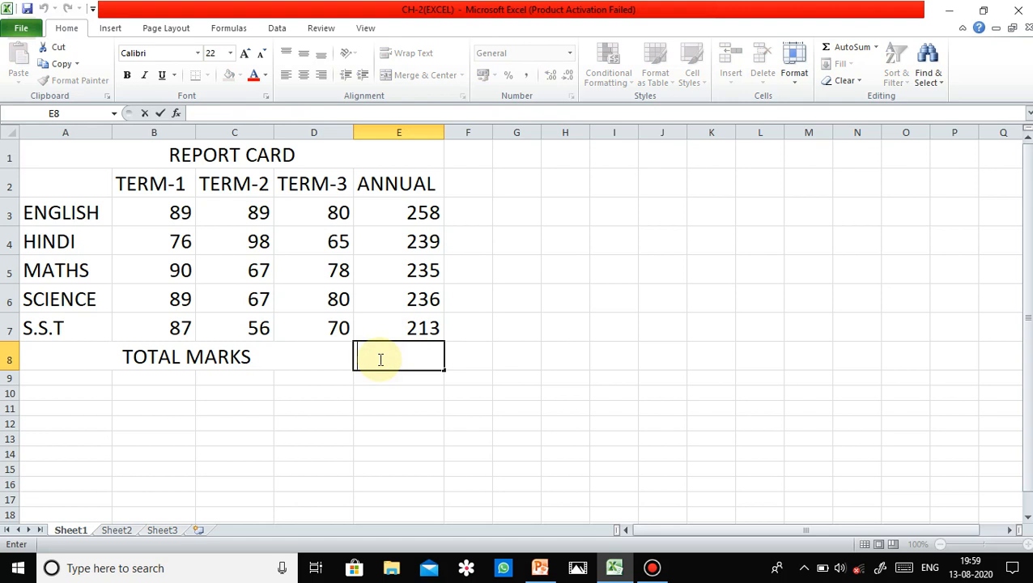
{"action": "type", "text": "="}
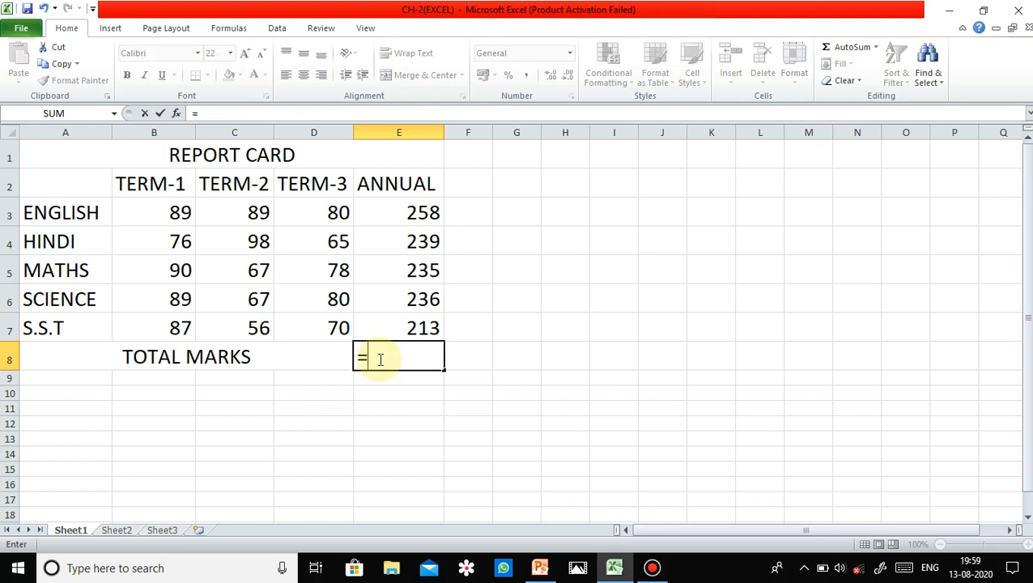
{"action": "type", "text": "e3"}
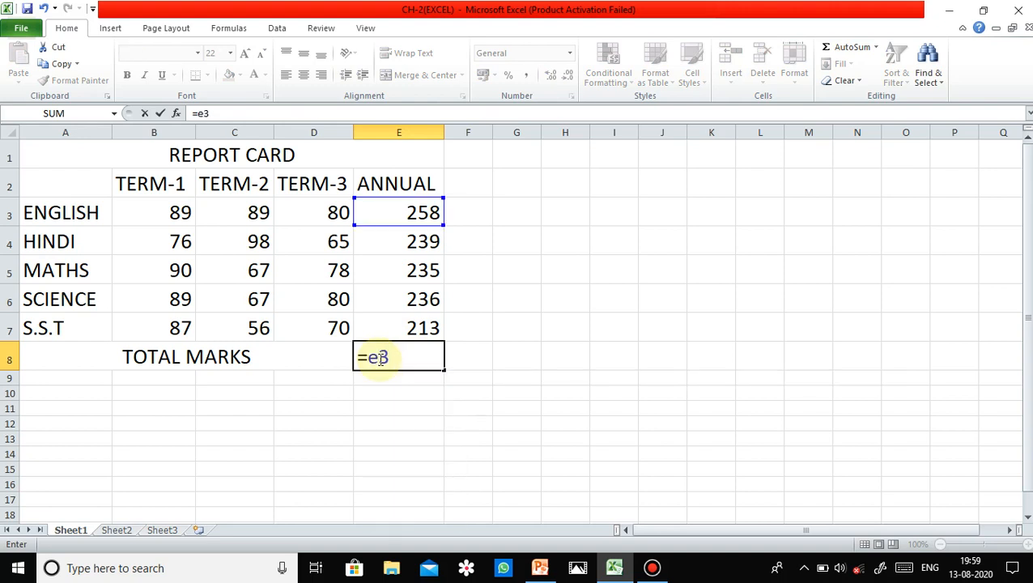
{"action": "type", "text": "+e"}
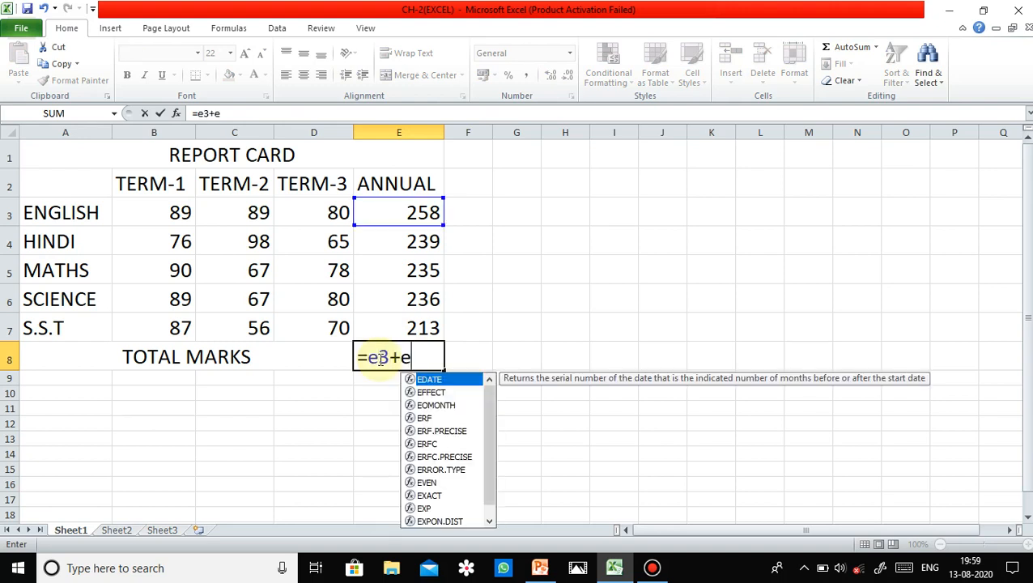
{"action": "type", "text": "4+"}
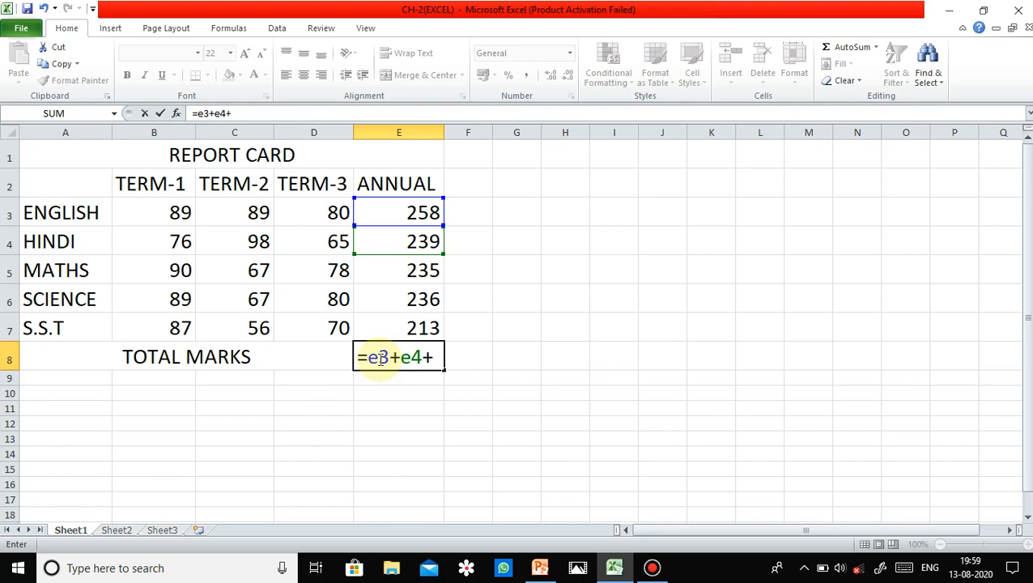
{"action": "type", "text": "e5+e"}
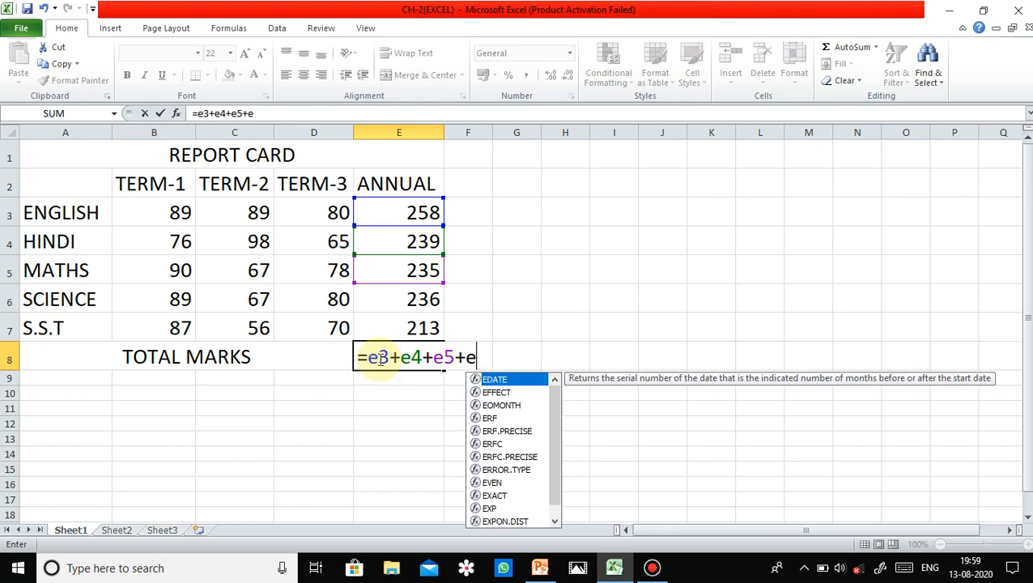
{"action": "type", "text": "6+"}
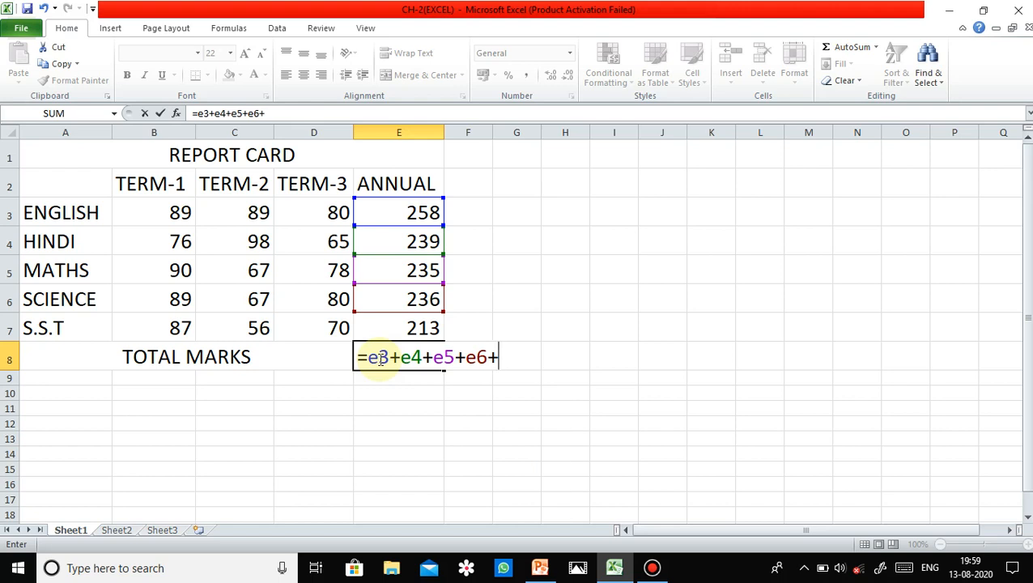
{"action": "type", "text": "e7"}
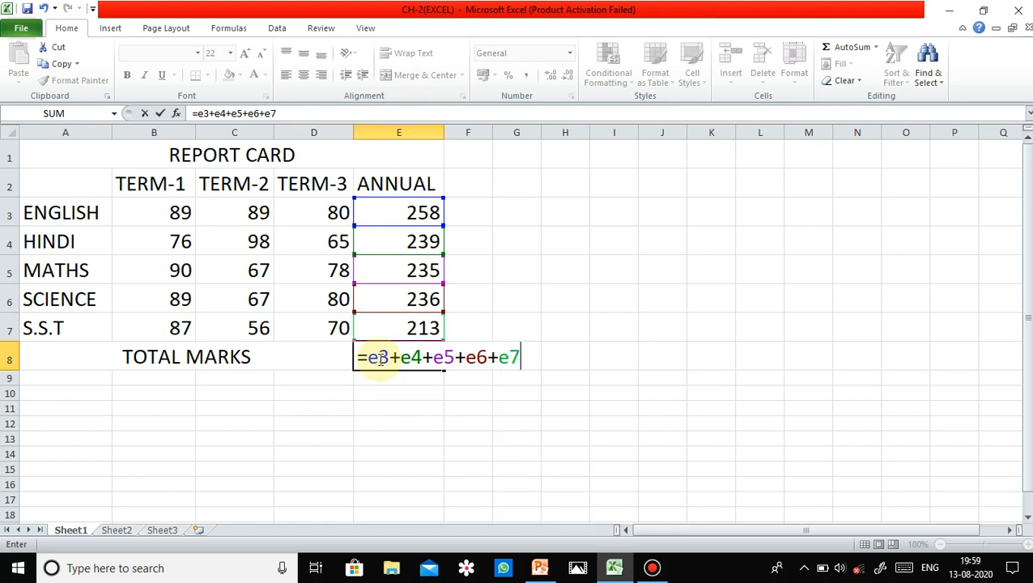
{"action": "key", "text": "Return"}
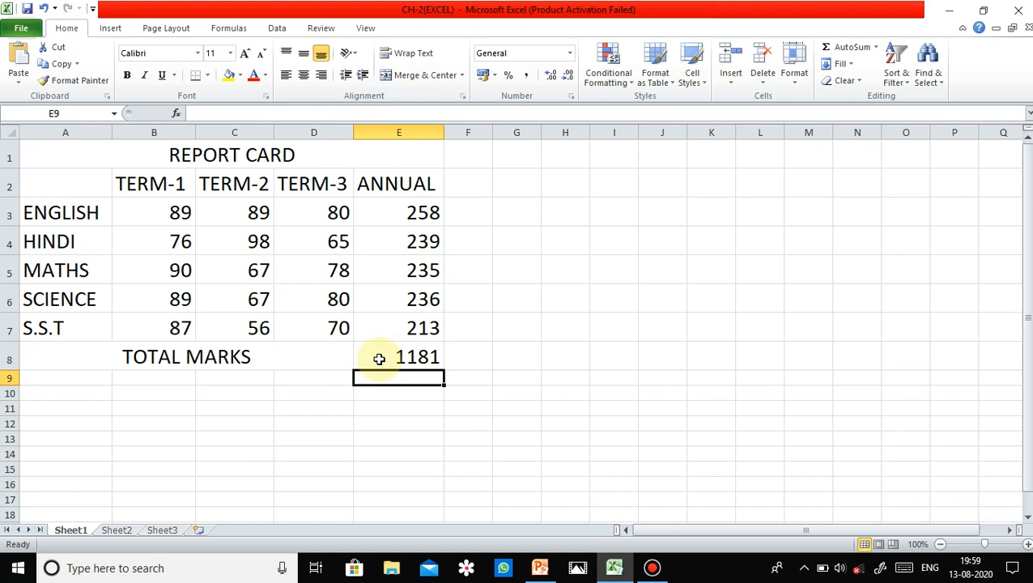
{"action": "left_click", "coordinate": [384, 357]}
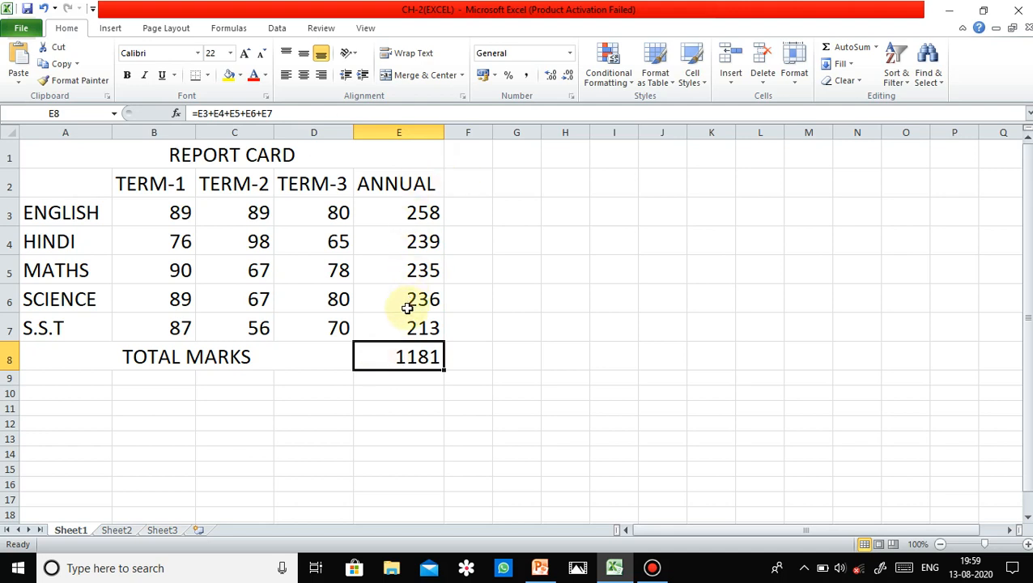
- Undo the formula entries in the Annual column, from the total marks back to the English annual total
{"action": "key", "text": "ctrl+z"}
{"action": "key", "text": "ctrl+z"}
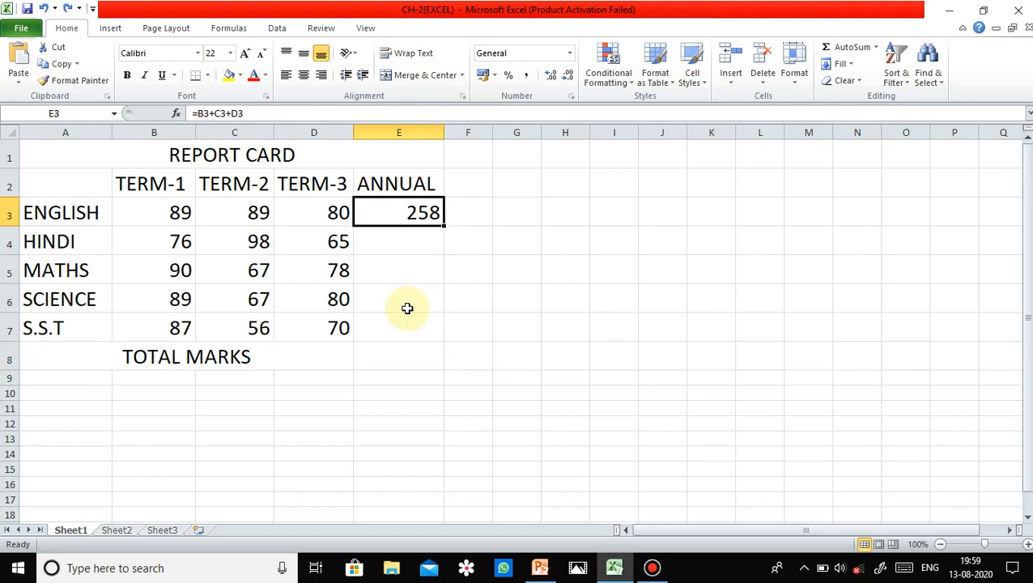
{"action": "key", "text": "ctrl+z"}
{"action": "key", "text": "ctrl+z"}
{"action": "key", "text": "ctrl+z"}
{"action": "key", "text": "ctrl+z"}
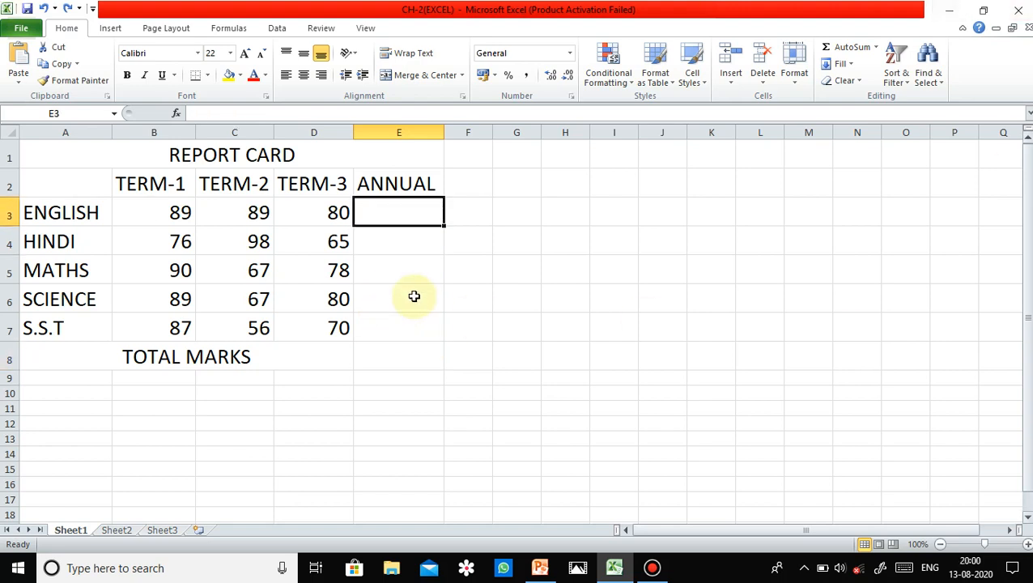
- Apply AutoSum to the range B3:E3 to total the English marks of the three terms in E3
{"action": "left_click", "coordinate": [315, 241]}
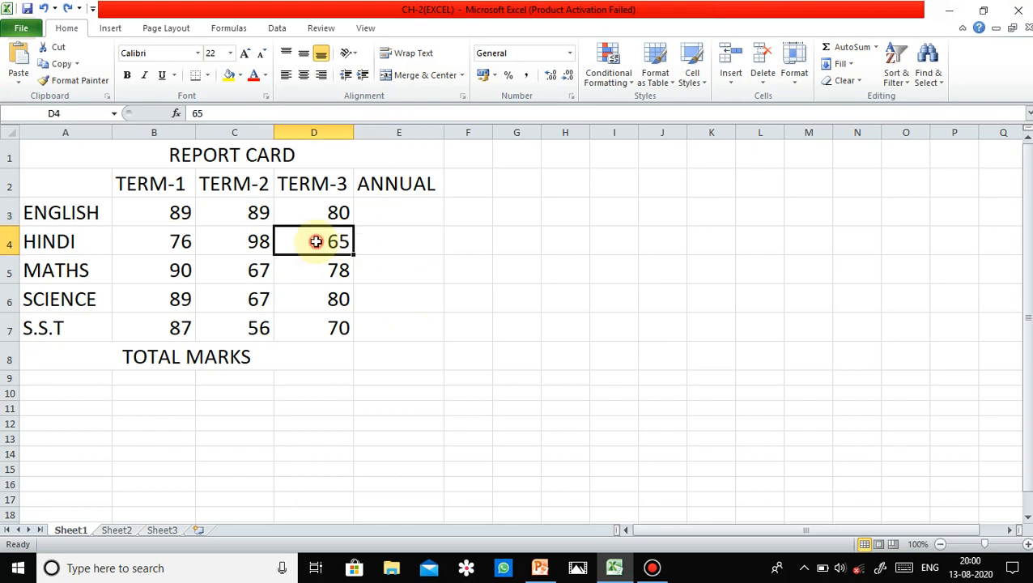
{"action": "left_click", "coordinate": [380, 215]}
{"action": "left_click", "coordinate": [185, 212]}
{"action": "left_click", "coordinate": [243, 213]}
{"action": "left_click", "coordinate": [303, 213]}
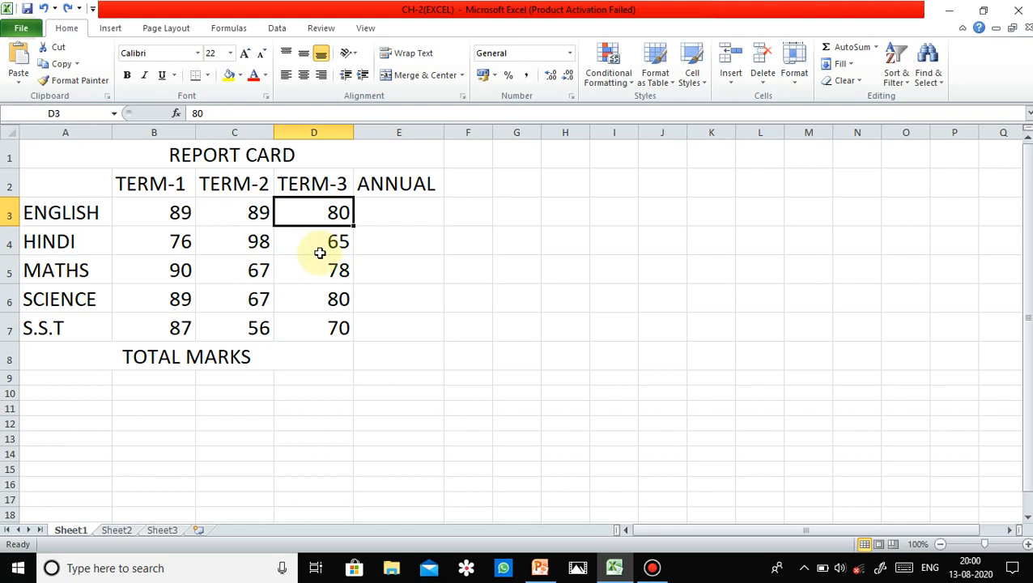
{"action": "left_click", "coordinate": [381, 223]}
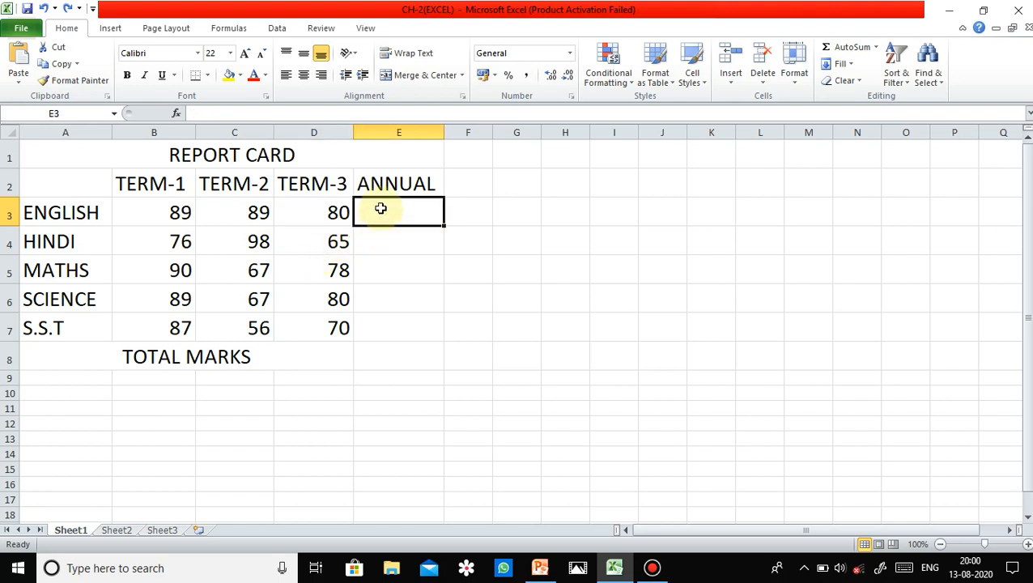
{"action": "left_click", "coordinate": [181, 213]}
{"action": "left_click_drag", "start_coordinate": [181, 214], "coordinate": [297, 217]}
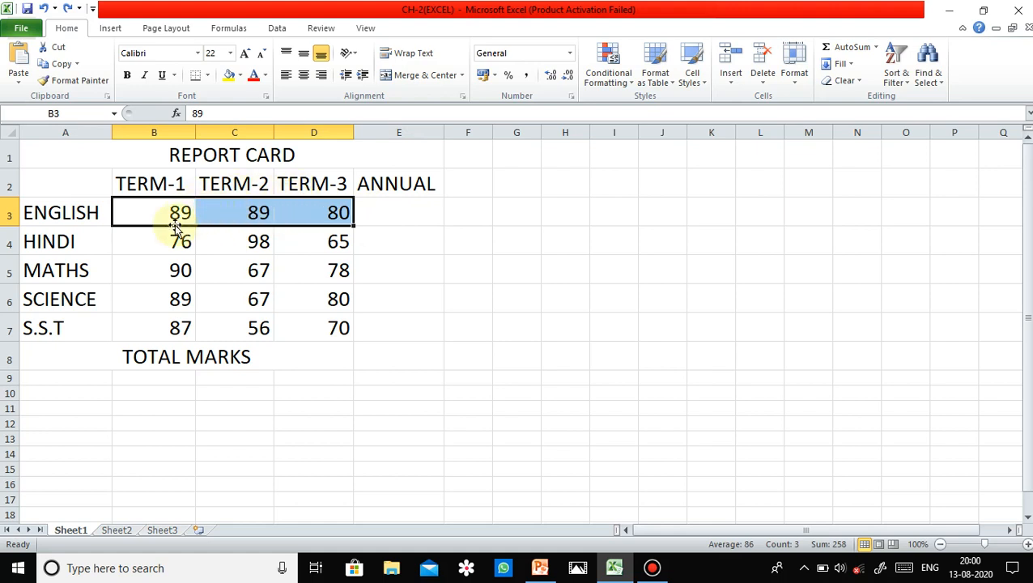
{"action": "left_click", "coordinate": [417, 212]}
{"action": "left_click_drag", "start_coordinate": [180, 212], "coordinate": [376, 217]}
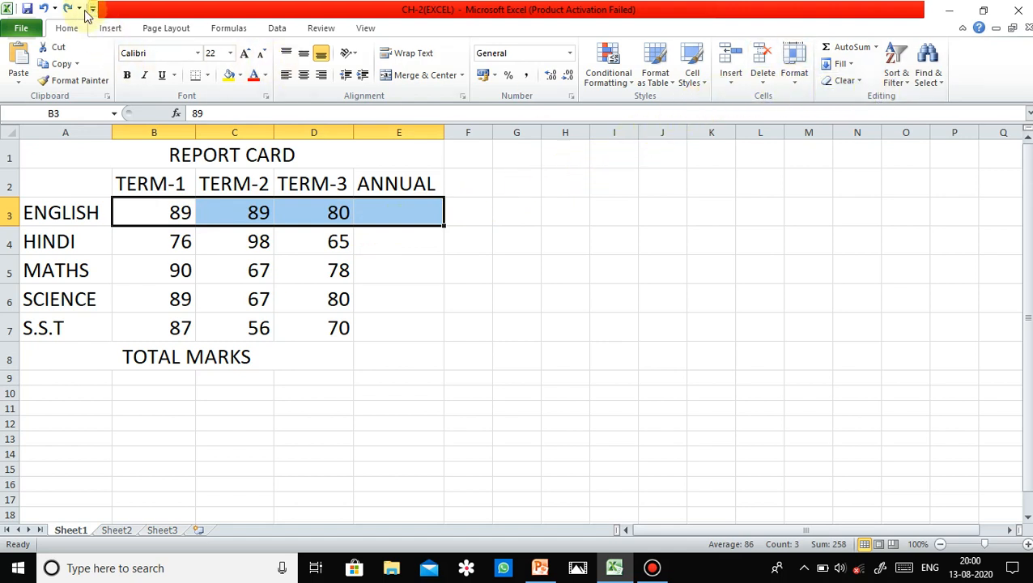
{"action": "left_click", "coordinate": [852, 49]}
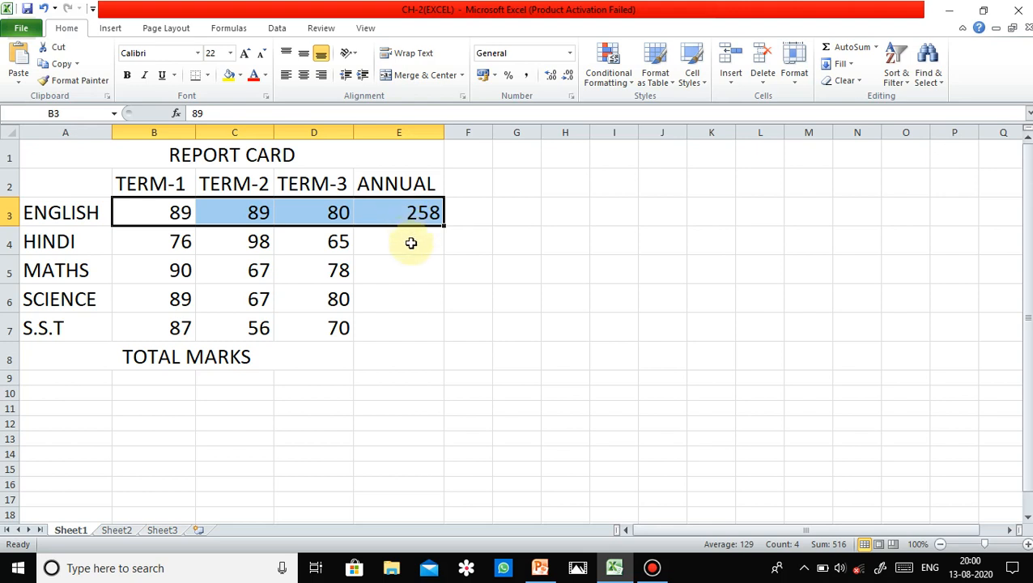
- Fill the SUM formula from E3 down through E7 to total the remaining subjects
{"action": "left_click", "coordinate": [503, 235]}
{"action": "left_click", "coordinate": [432, 223]}
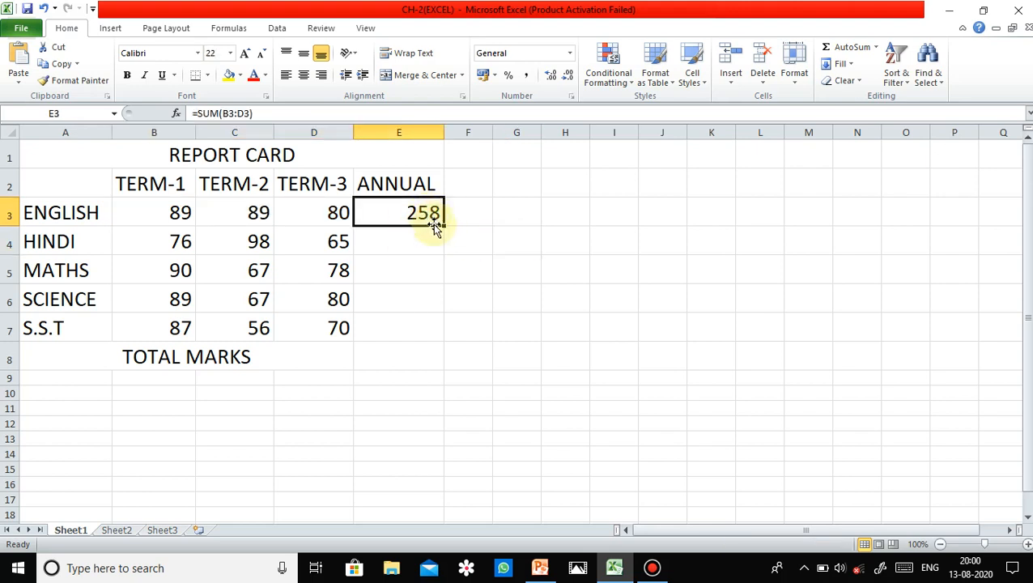
{"action": "left_click_drag", "start_coordinate": [437, 228], "coordinate": [437, 329]}
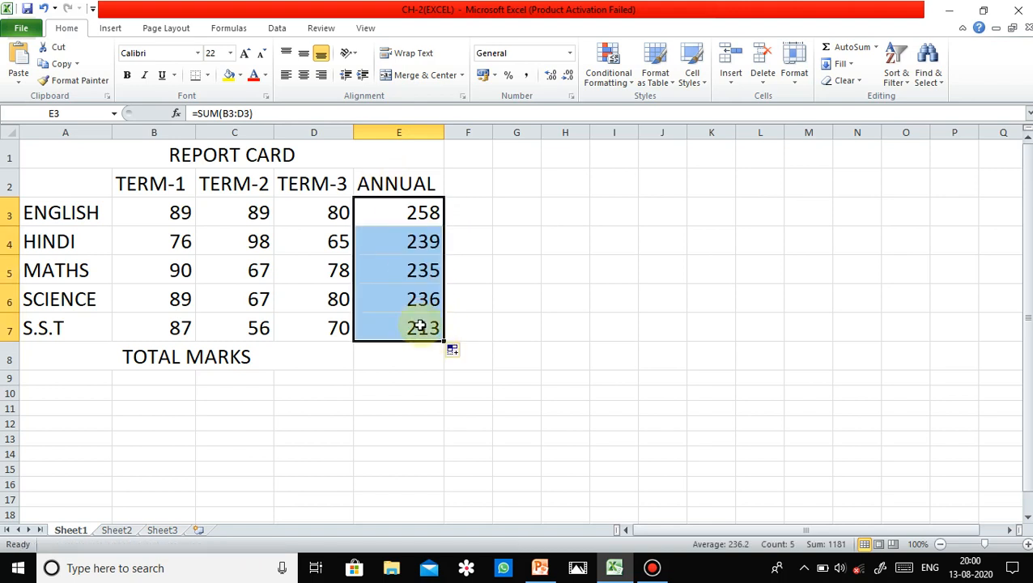
- Apply AutoSum to the range E3:E8 to add up all subjects' annual marks in the Total Marks row
{"action": "left_click", "coordinate": [484, 303]}
{"action": "left_click_drag", "start_coordinate": [430, 212], "coordinate": [431, 353]}
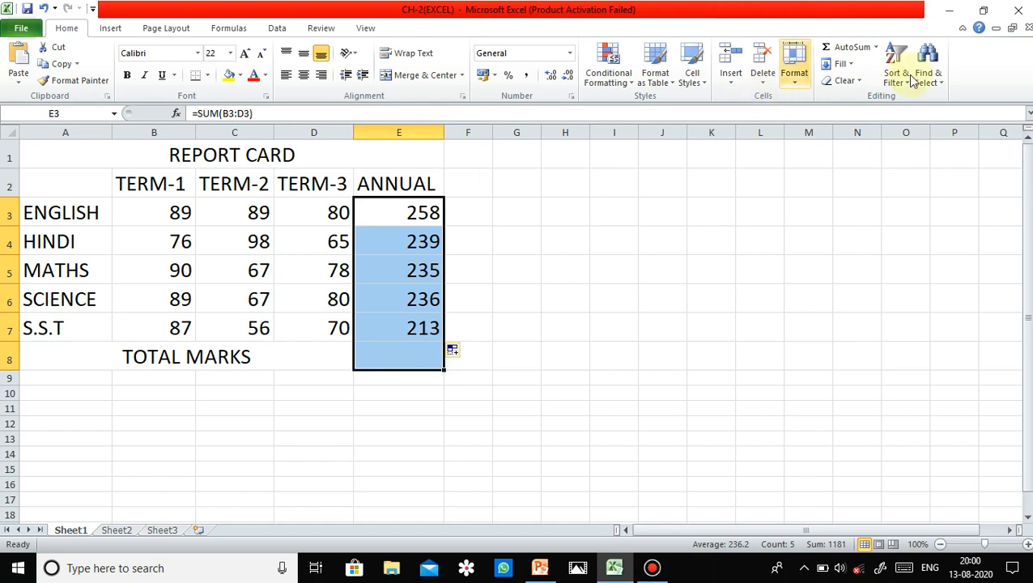
{"action": "left_click", "coordinate": [842, 49]}
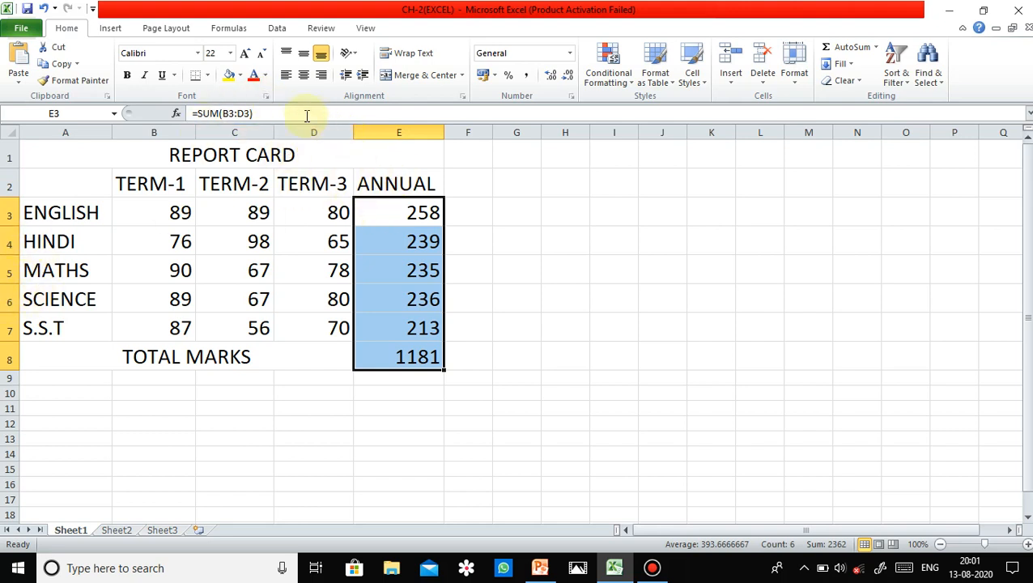
- Inspect the SUM formula behind the English annual total in E3 and switch to the PowerPoint presentation
{"action": "left_click", "coordinate": [279, 114]}
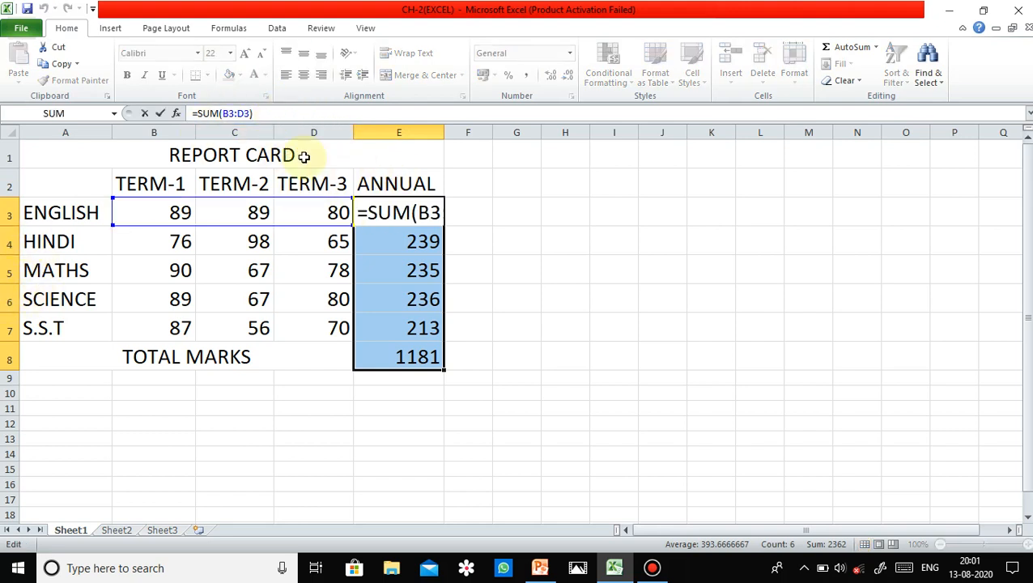
{"action": "left_click", "coordinate": [412, 212]}
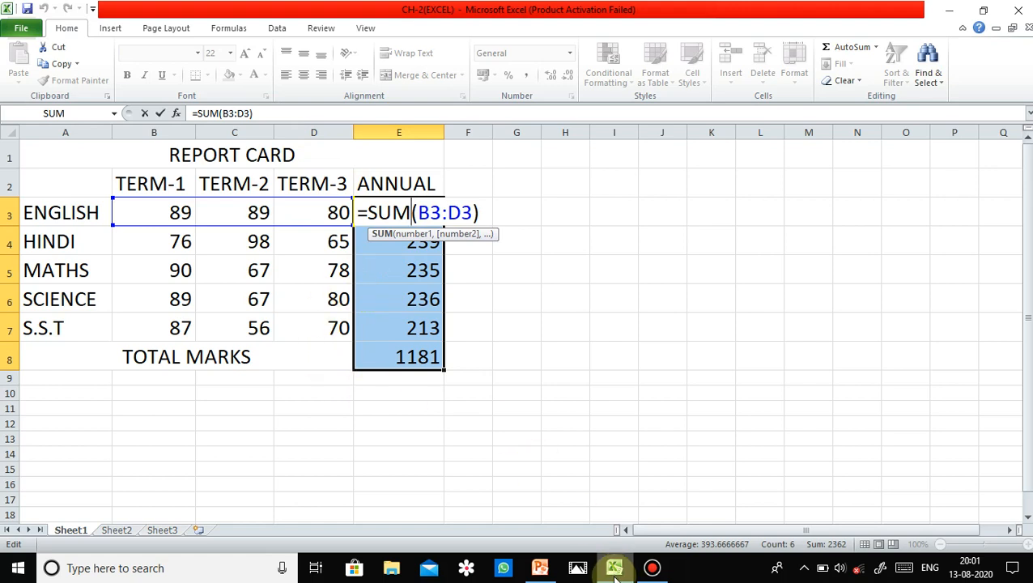
{"action": "left_click", "coordinate": [555, 571]}
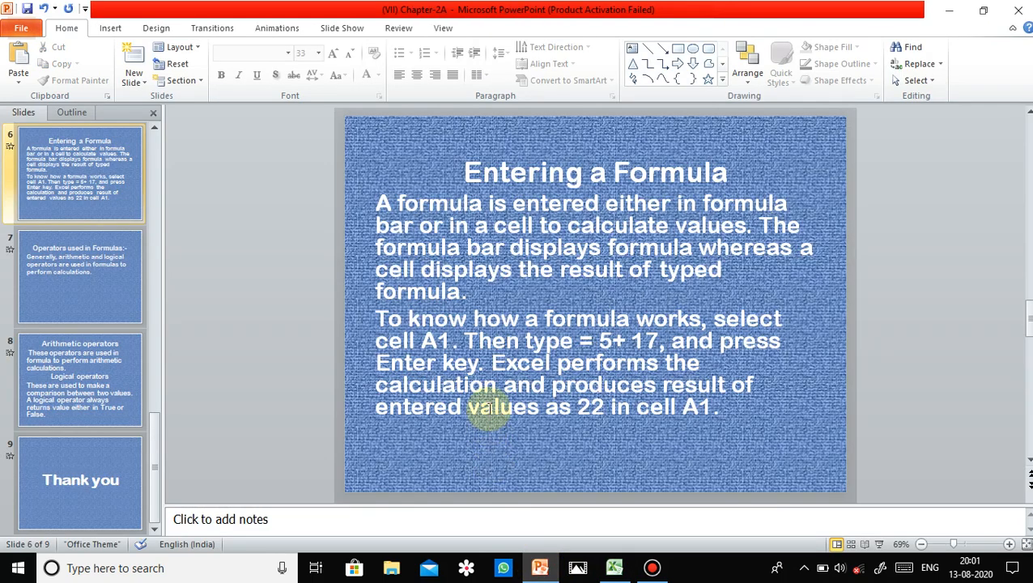